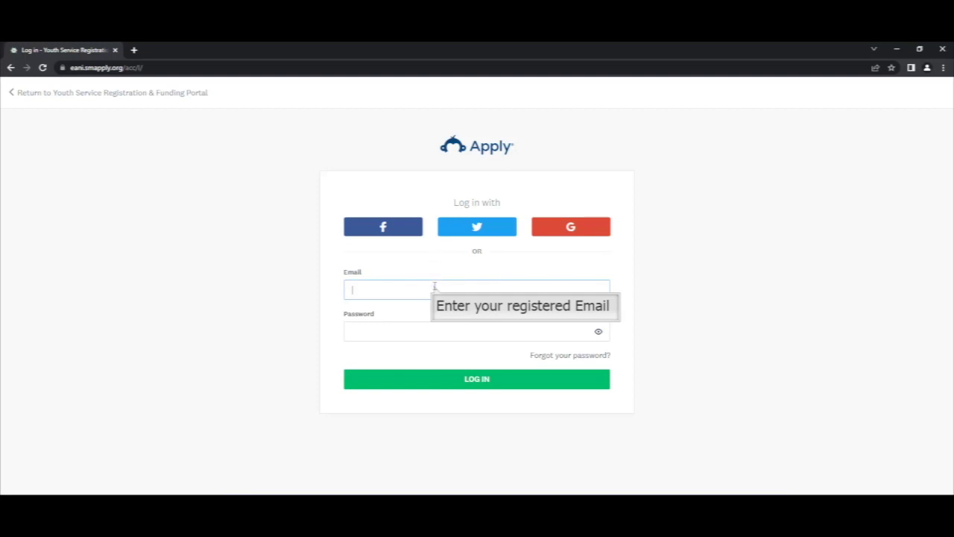
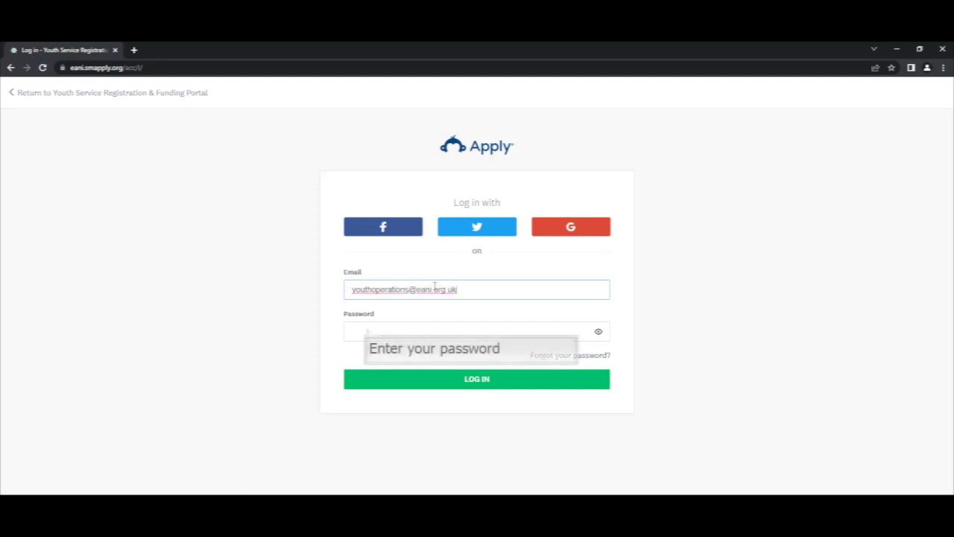
- Log in to the funding portal with the registered account e-mail and password
{"action": "left_click", "coordinate": [367, 330]}
{"action": "type", "text": "*********"}
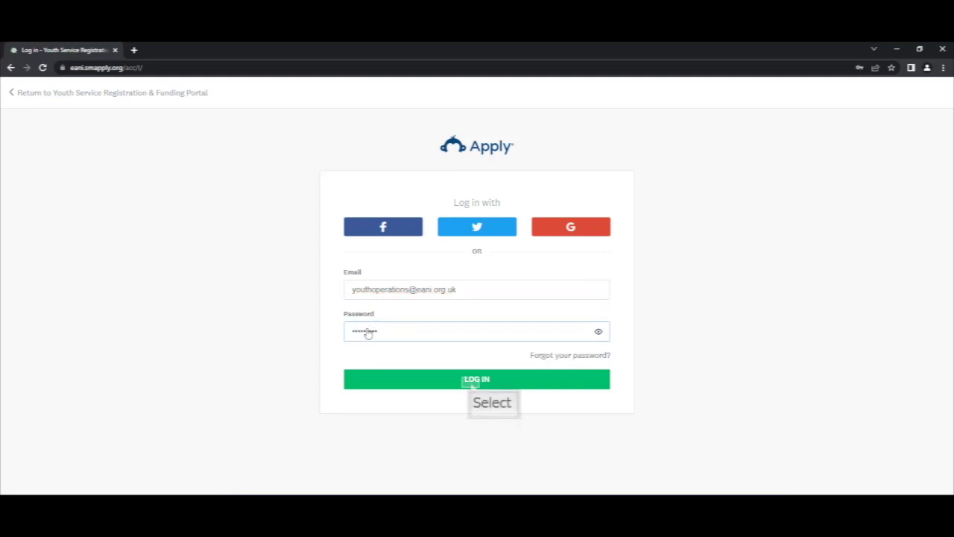
{"action": "left_click", "coordinate": [473, 382]}
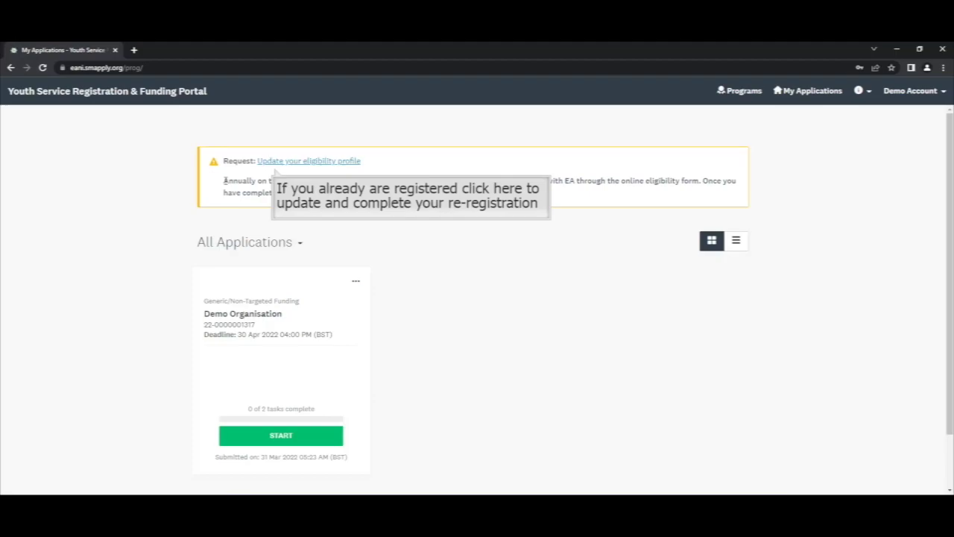
- Follow the 'Update your eligibility profile' link in the re-registration notice banner
{"action": "left_click_drag", "start_coordinate": [225, 180], "coordinate": [501, 196]}
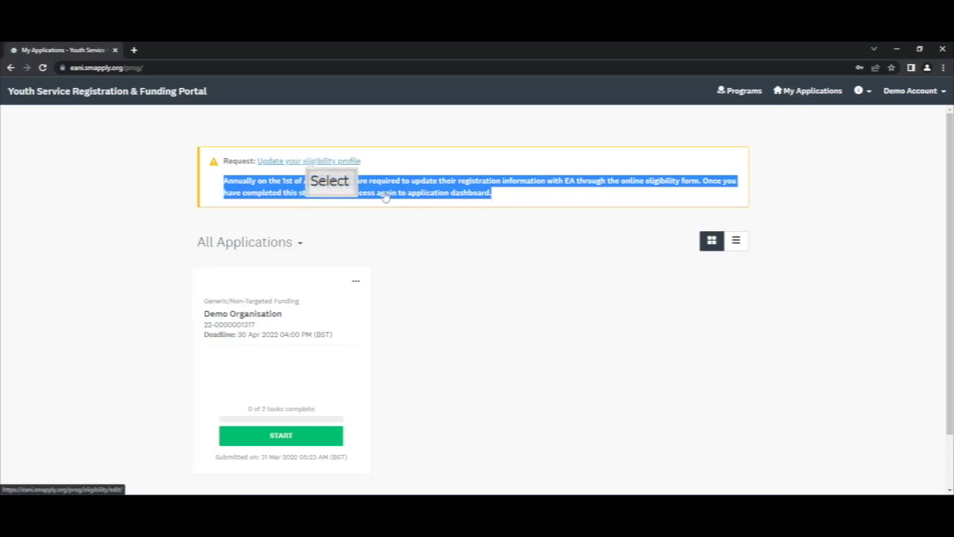
{"action": "left_click", "coordinate": [309, 161]}
{"action": "scroll", "coordinate": [386, 277], "scroll_direction": "down", "scroll_amount": 3}
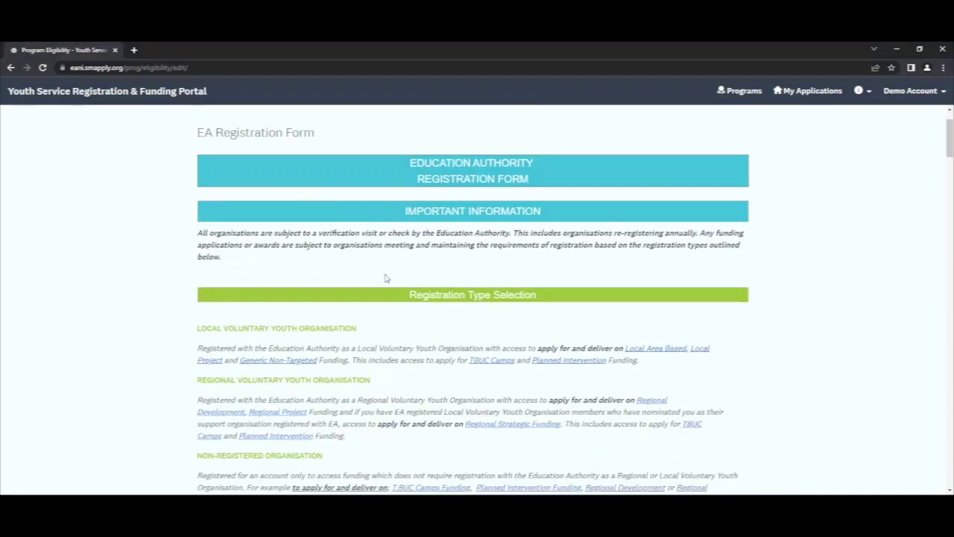
{"action": "scroll", "coordinate": [385, 275], "scroll_direction": "up", "scroll_amount": 2}
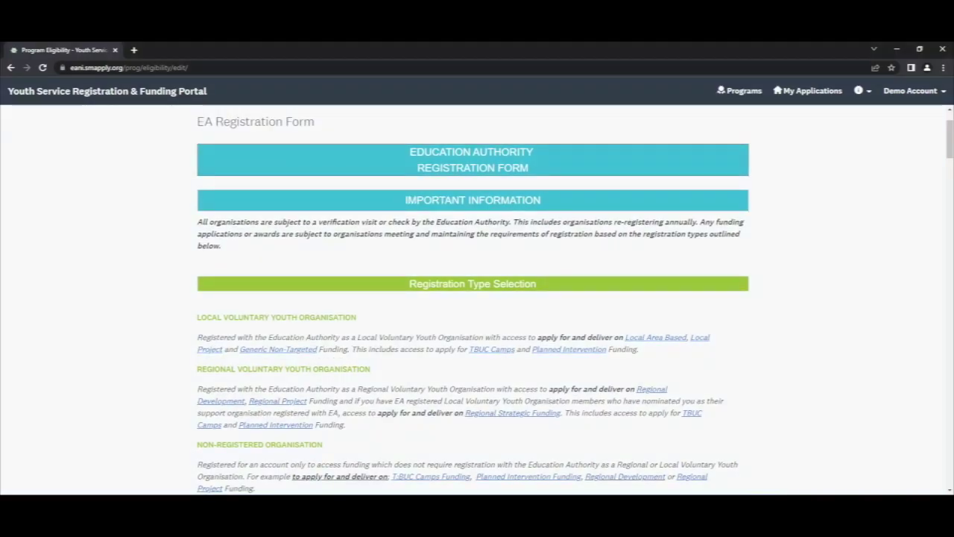
{"action": "left_click_drag", "start_coordinate": [198, 223], "coordinate": [224, 254]}
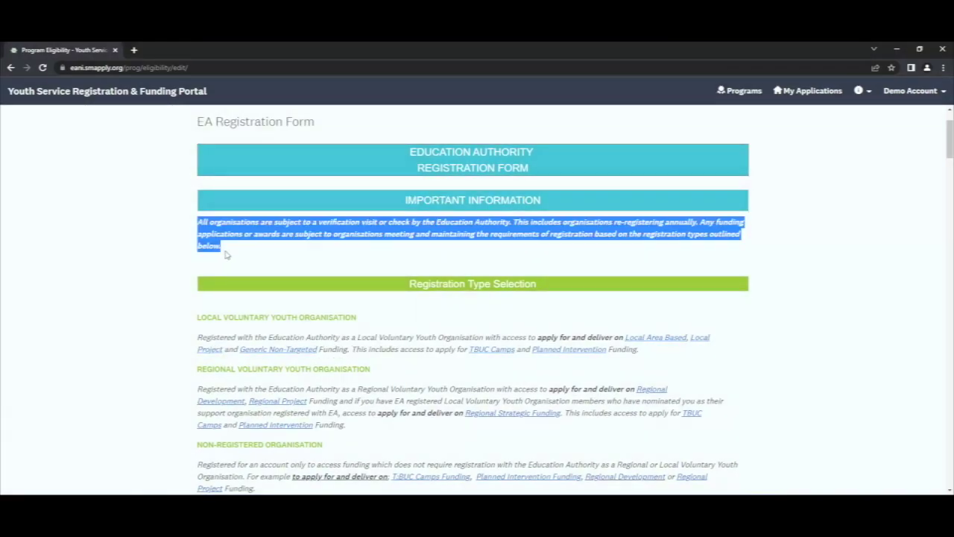
{"action": "scroll", "coordinate": [225, 254], "scroll_direction": "down", "scroll_amount": 2}
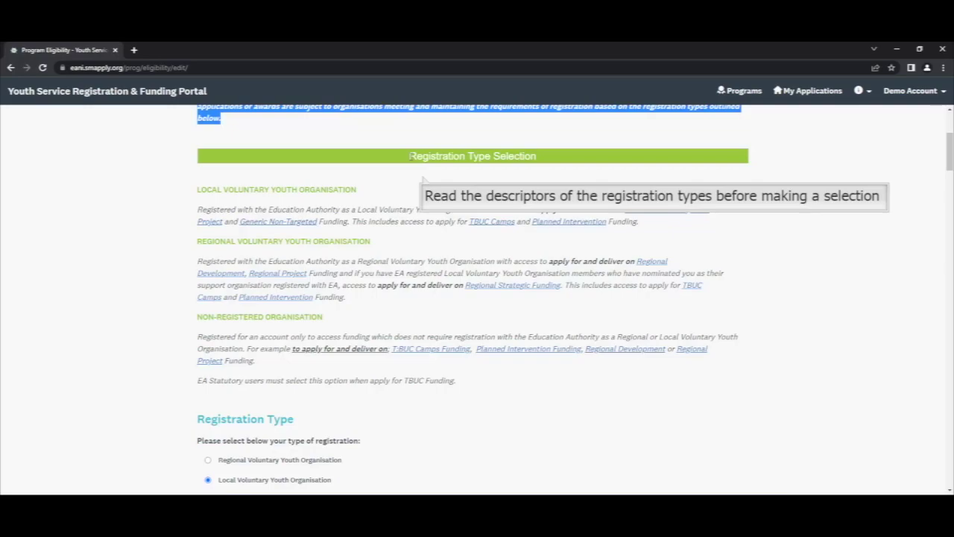
{"action": "left_click_drag", "start_coordinate": [410, 156], "coordinate": [536, 159]}
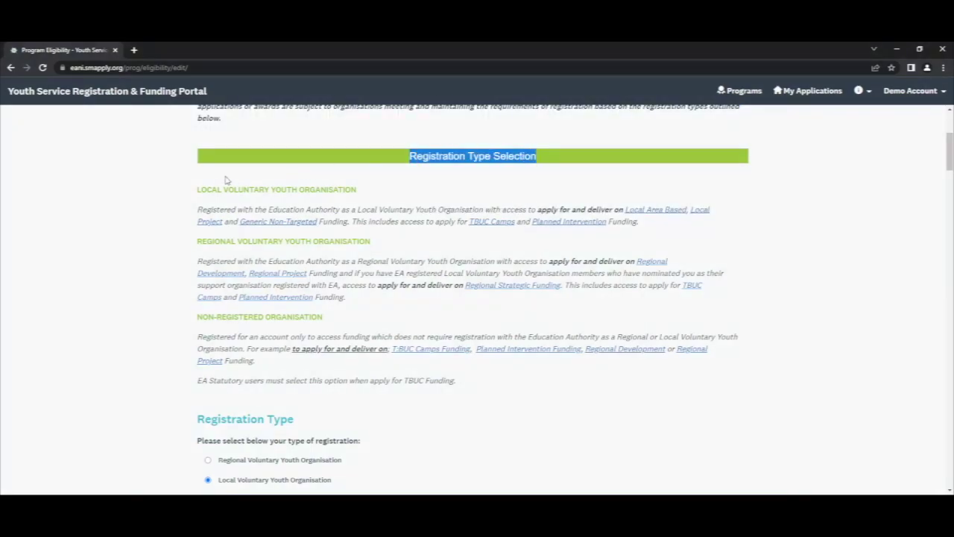
{"action": "left_click_drag", "start_coordinate": [198, 192], "coordinate": [357, 194]}
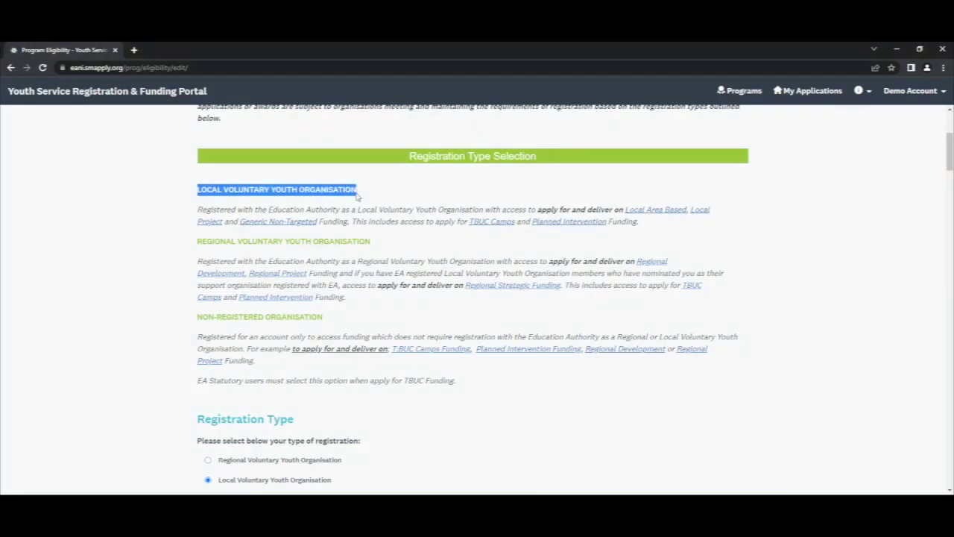
{"action": "left_click", "coordinate": [352, 242]}
{"action": "left_click_drag", "start_coordinate": [352, 243], "coordinate": [197, 251]}
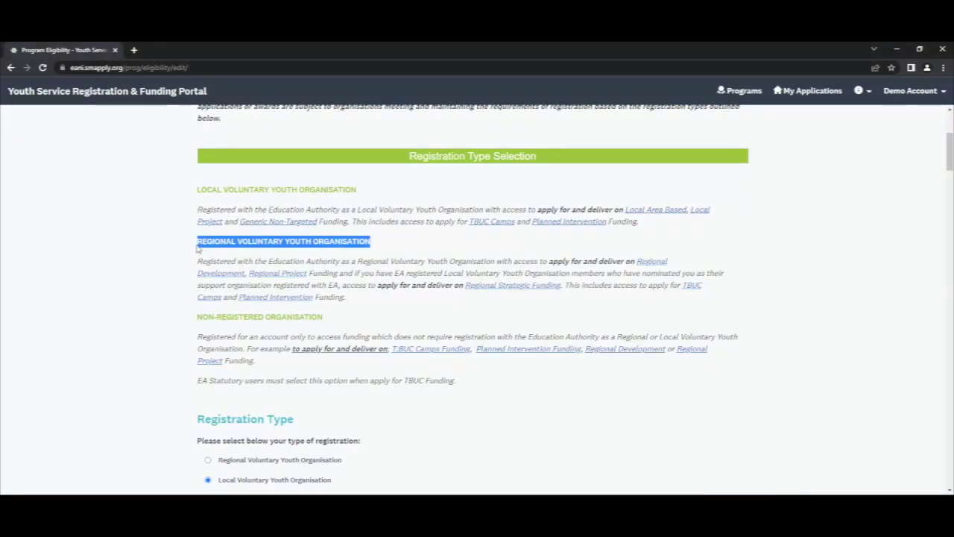
{"action": "left_click_drag", "start_coordinate": [324, 322], "coordinate": [195, 323]}
{"action": "scroll", "coordinate": [195, 322], "scroll_direction": "down", "scroll_amount": 3}
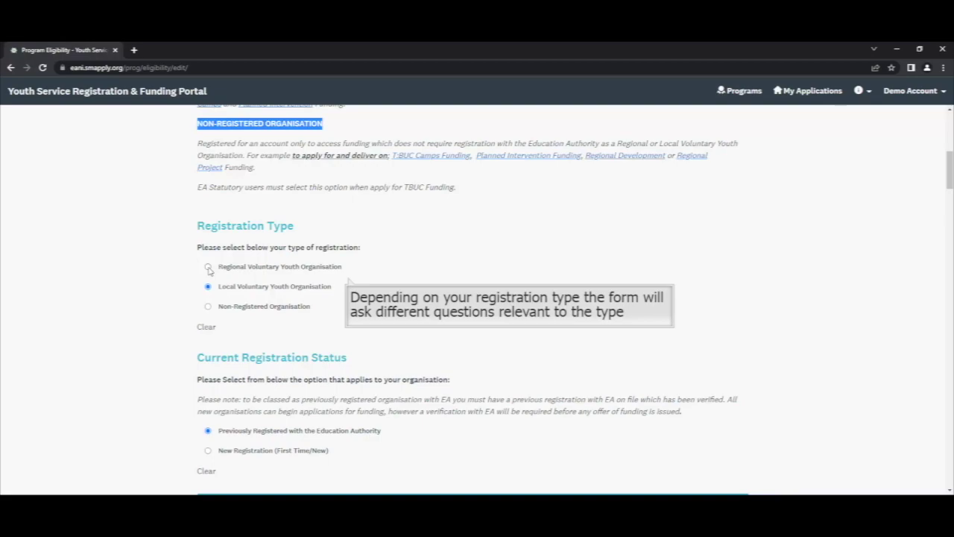
{"action": "left_click", "coordinate": [208, 267]}
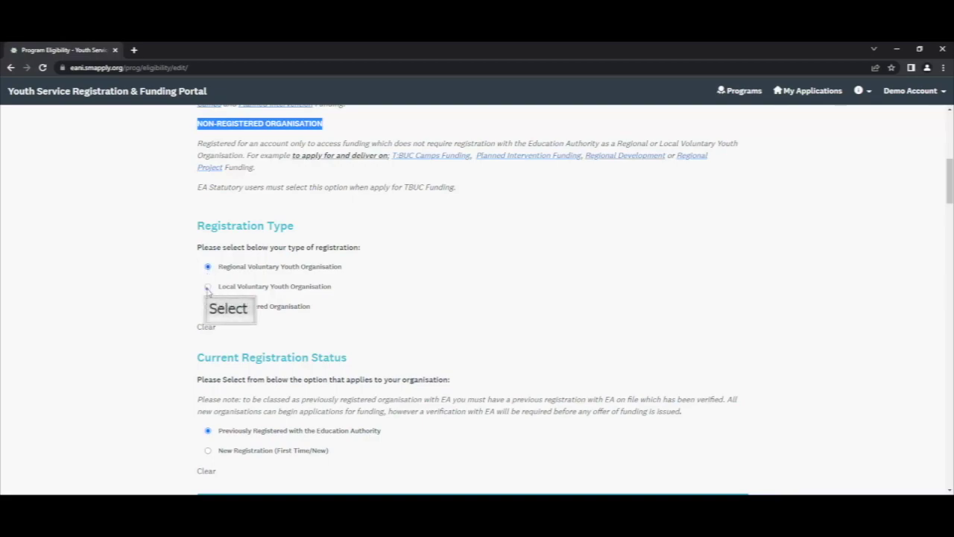
{"action": "left_click", "coordinate": [208, 288]}
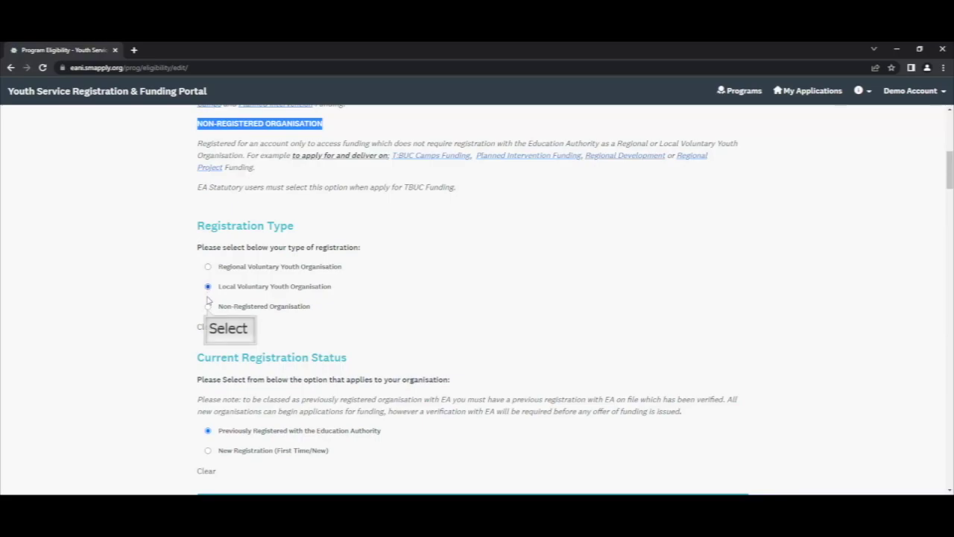
{"action": "left_click", "coordinate": [208, 308]}
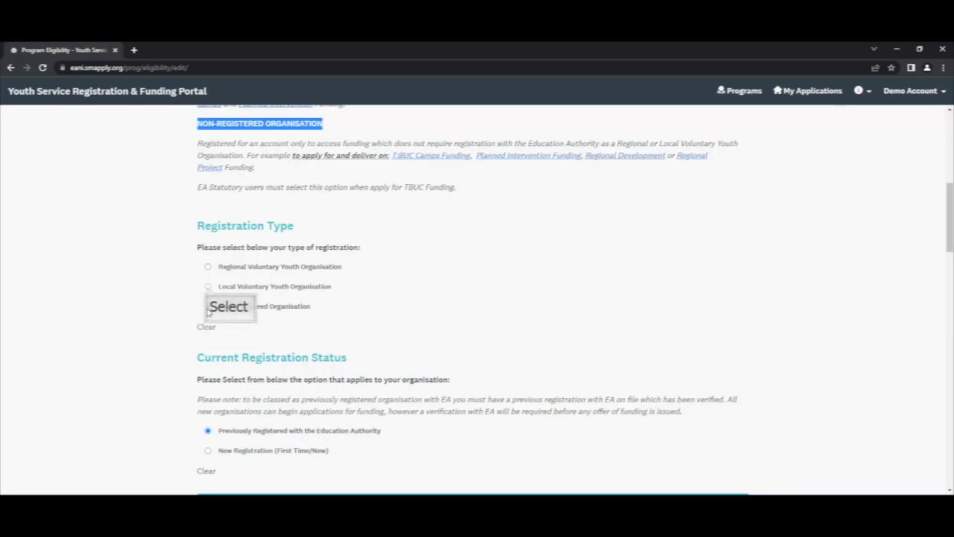
{"action": "left_click", "coordinate": [208, 287]}
{"action": "scroll", "coordinate": [440, 322], "scroll_direction": "down", "scroll_amount": 1}
{"action": "scroll", "coordinate": [438, 322], "scroll_direction": "down", "scroll_amount": 1}
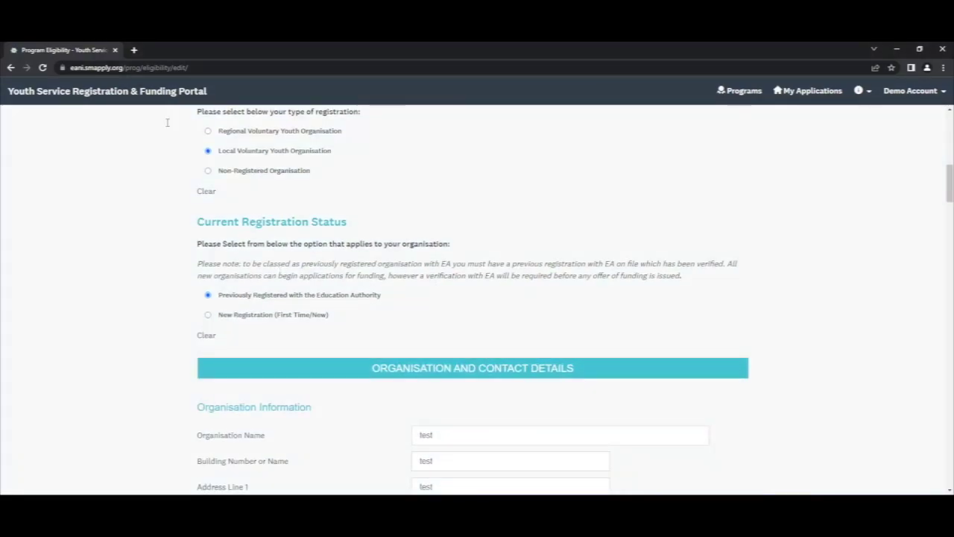
{"action": "left_click_drag", "start_coordinate": [197, 263], "coordinate": [685, 277]}
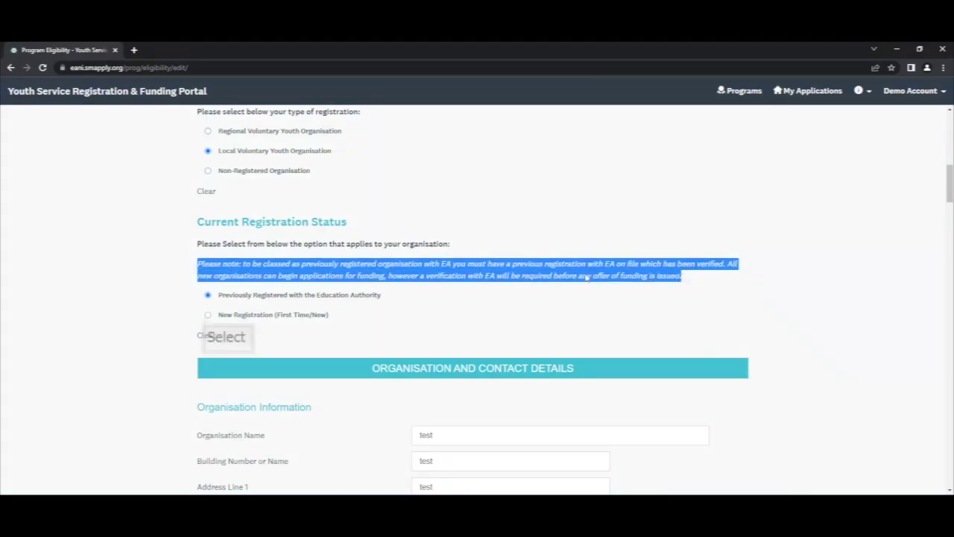
{"action": "left_click", "coordinate": [207, 315]}
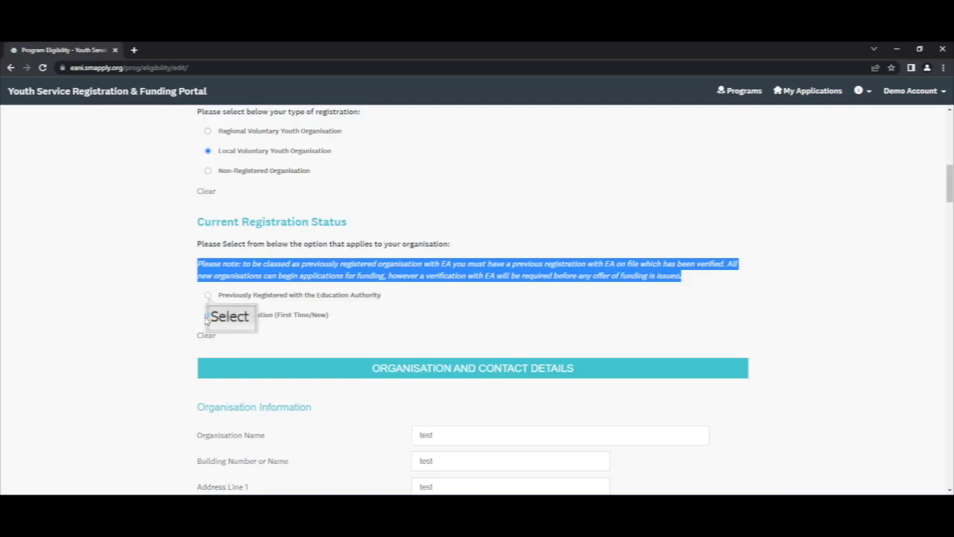
{"action": "left_click", "coordinate": [208, 296]}
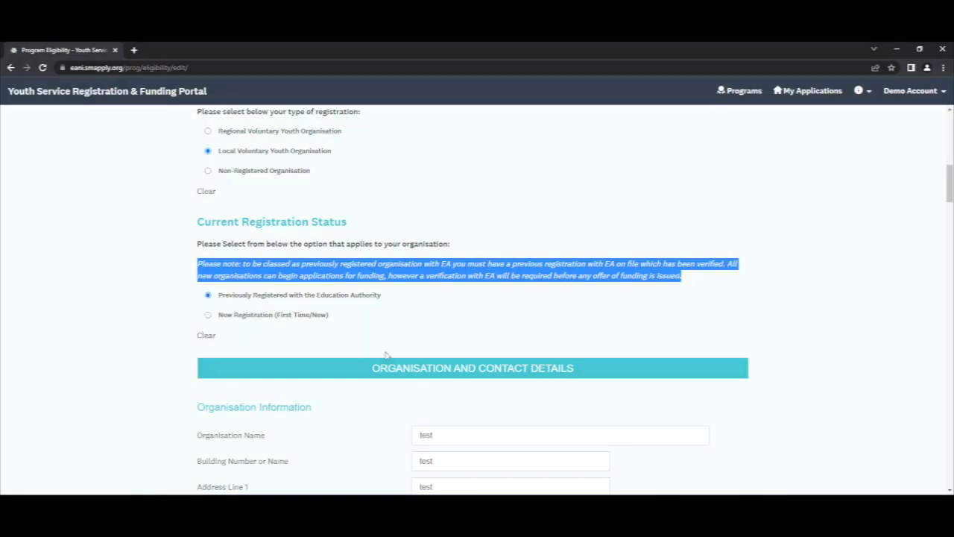
{"action": "scroll", "coordinate": [385, 355], "scroll_direction": "down", "scroll_amount": 2}
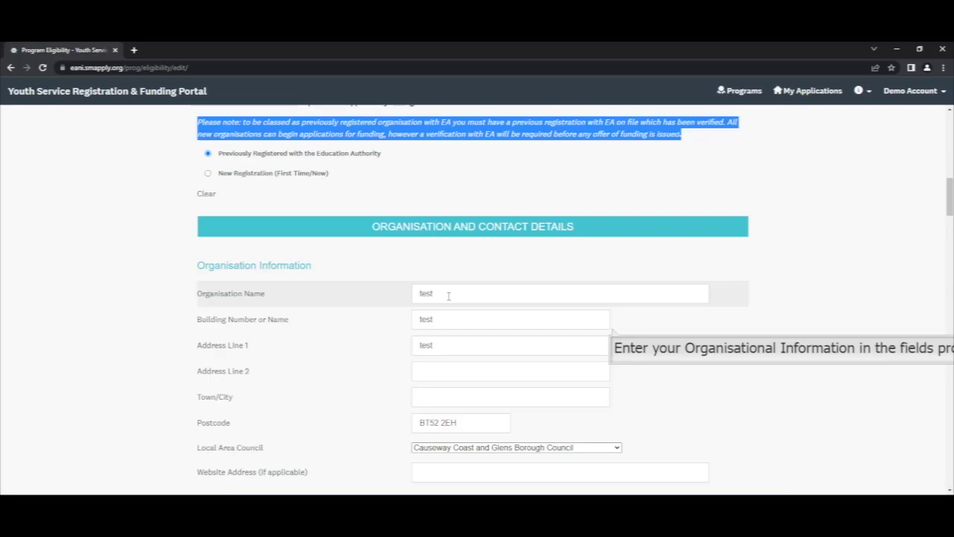
- Enter organisation name Some Youth Centre, building number 100 and street Some Street
{"action": "double_click", "coordinate": [448, 296]}
{"action": "type", "text": "Org"}
{"action": "key", "text": "BackSpace"}
{"action": "key", "text": "BackSpace"}
{"action": "key", "text": "BackSpace"}
{"action": "type", "text": "Some"}
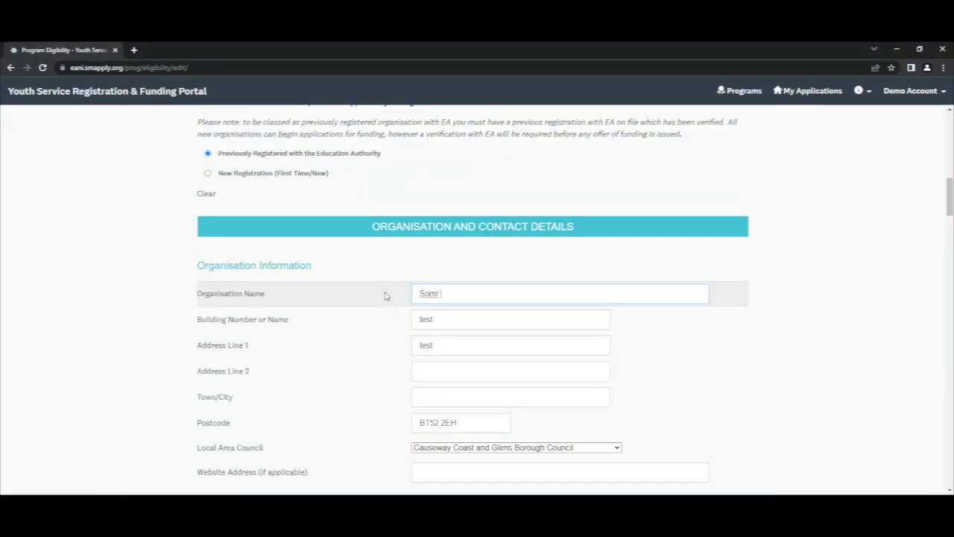
{"action": "type", "text": " Youth Centre"}
{"action": "key", "text": "Tab"}
{"action": "type", "text": "100"}
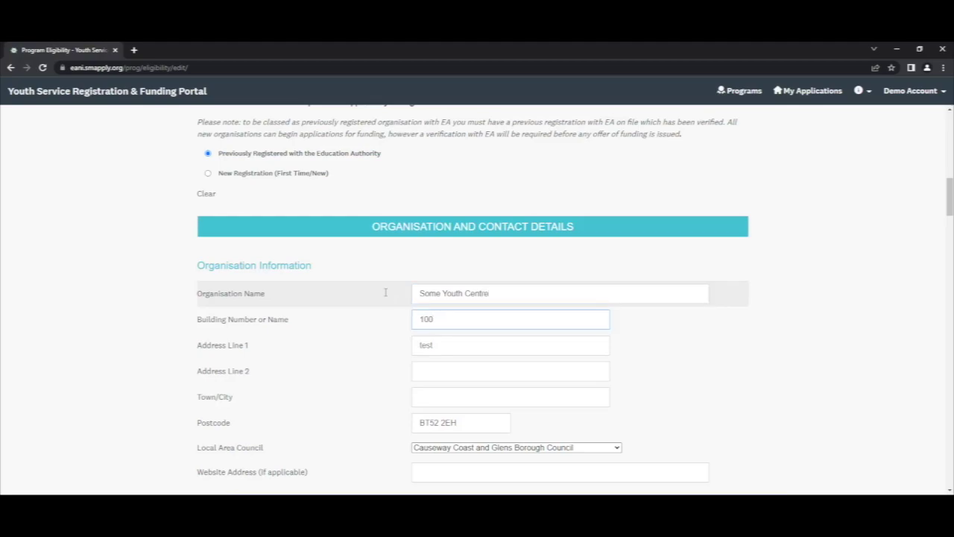
{"action": "key", "text": "Tab"}
{"action": "type", "text": "Some Stree"}
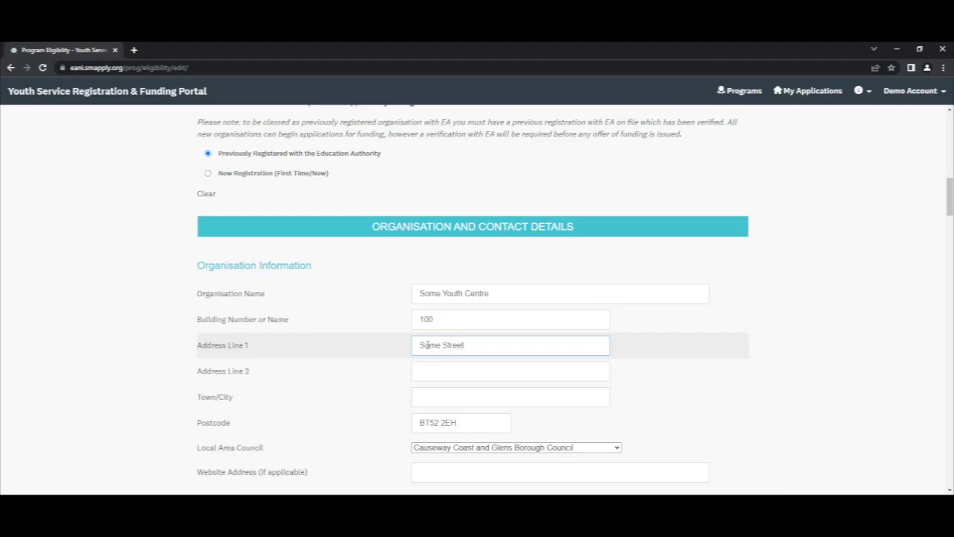
- Fill in town Some Town and postcode BT1 1AB
{"action": "left_click", "coordinate": [428, 372]}
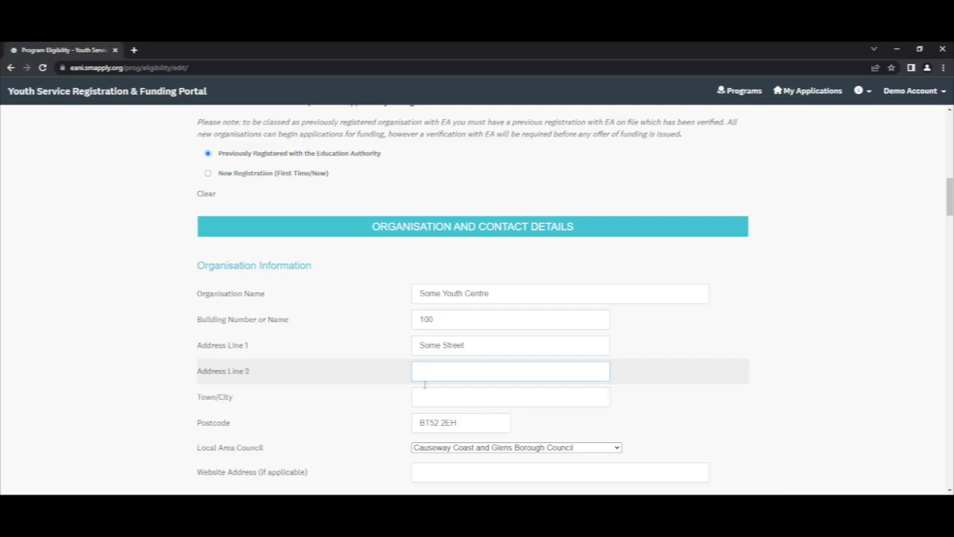
{"action": "left_click", "coordinate": [423, 398]}
{"action": "type", "text": "Some Town"}
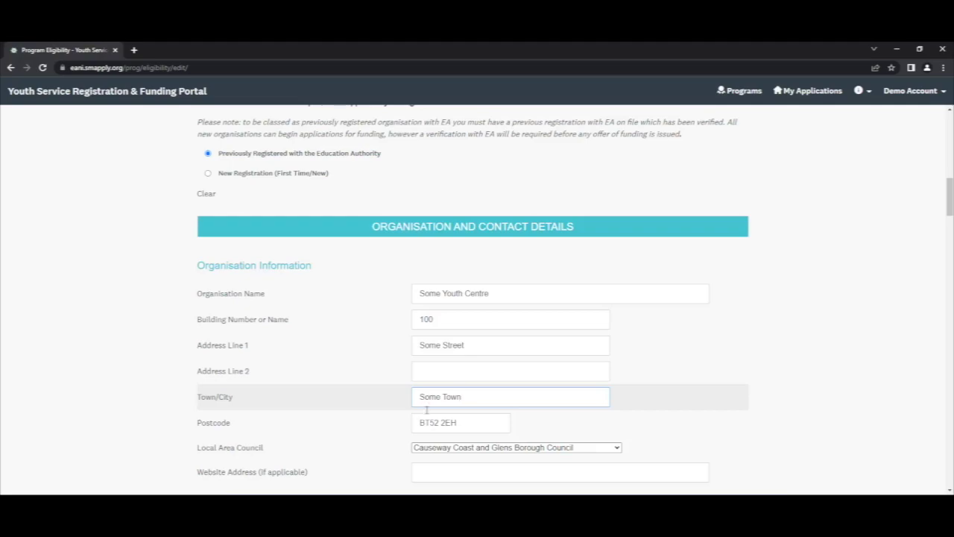
{"action": "left_click", "coordinate": [426, 422]}
{"action": "type", "text": "BT52 2EH"}
{"action": "key", "text": "ctrl+a"}
{"action": "type", "text": "BT1 1AB"}
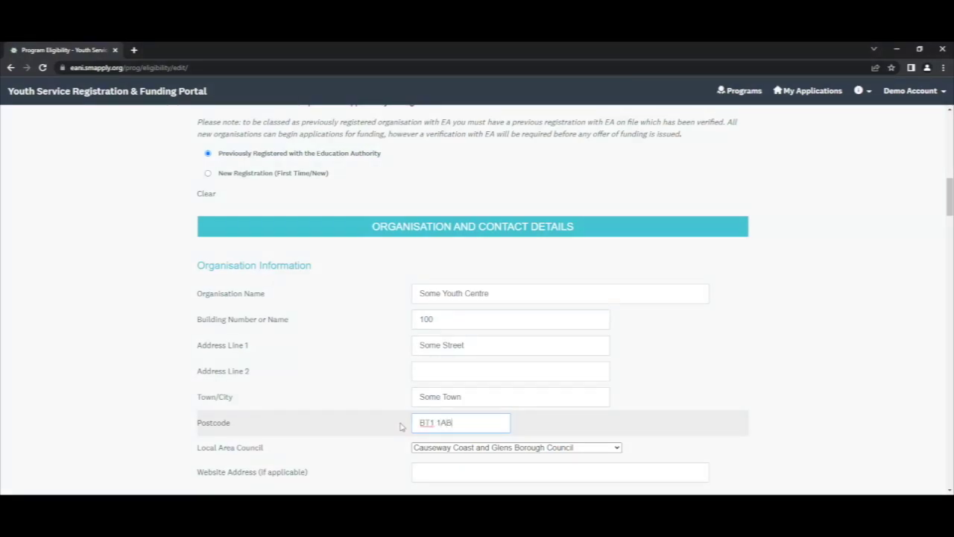
{"action": "scroll", "coordinate": [400, 426], "scroll_direction": "down", "scroll_amount": 2}
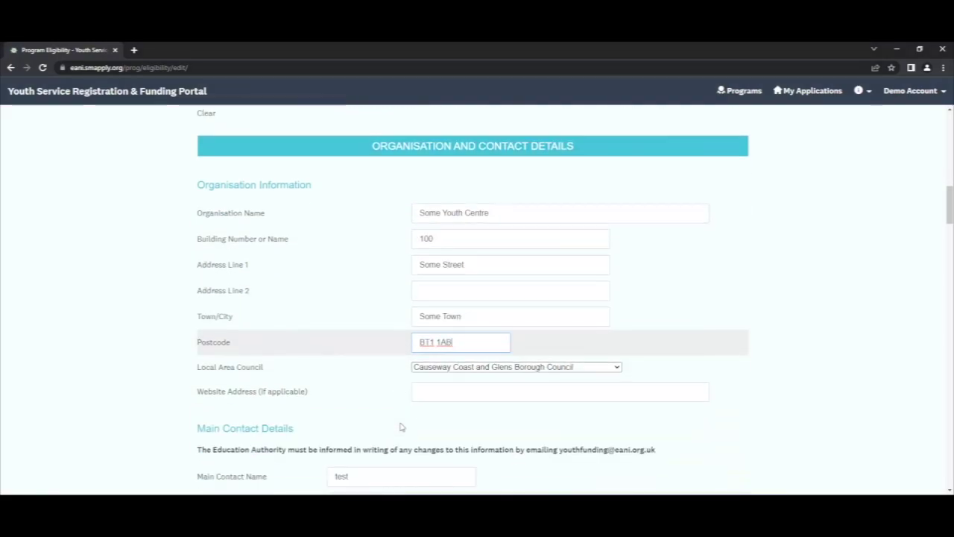
{"action": "left_click", "coordinate": [469, 356]}
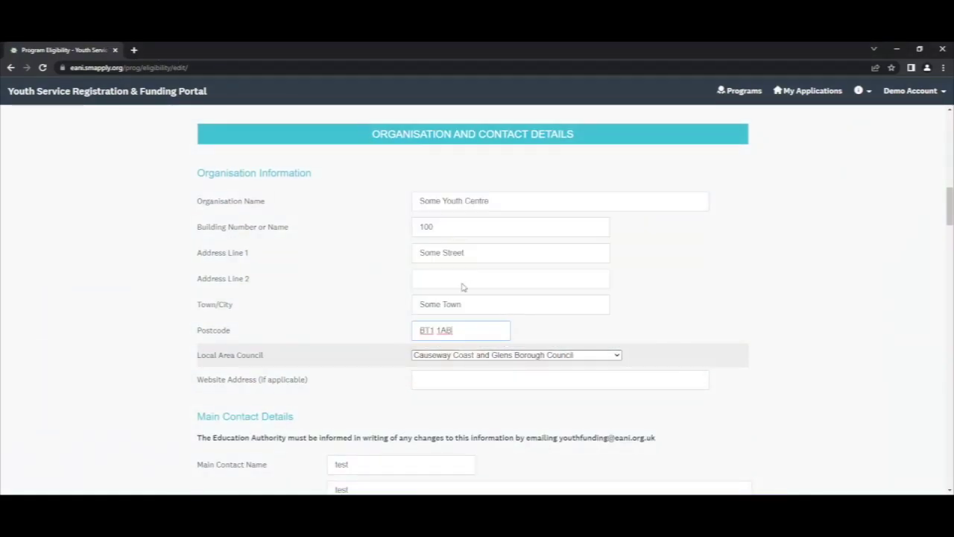
{"action": "left_click", "coordinate": [470, 356]}
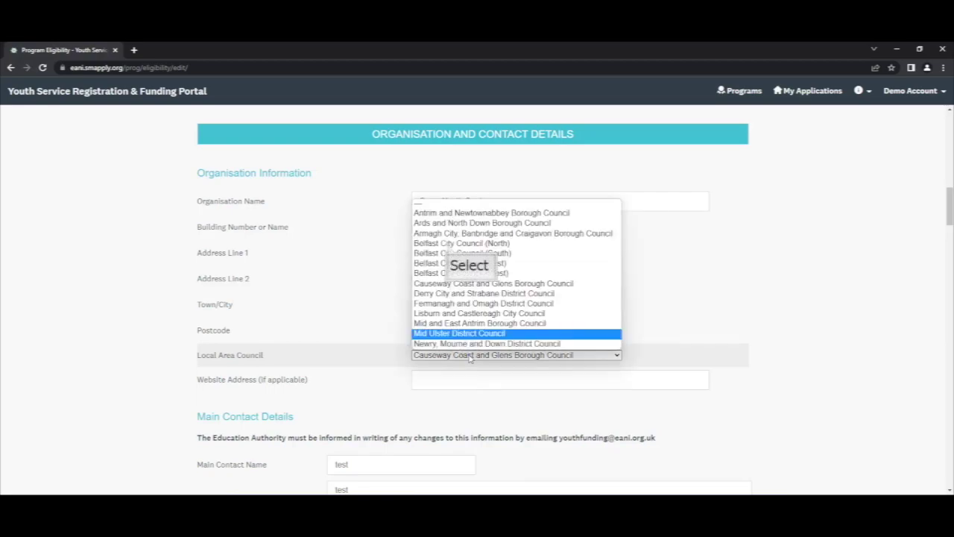
{"action": "left_click", "coordinate": [449, 244]}
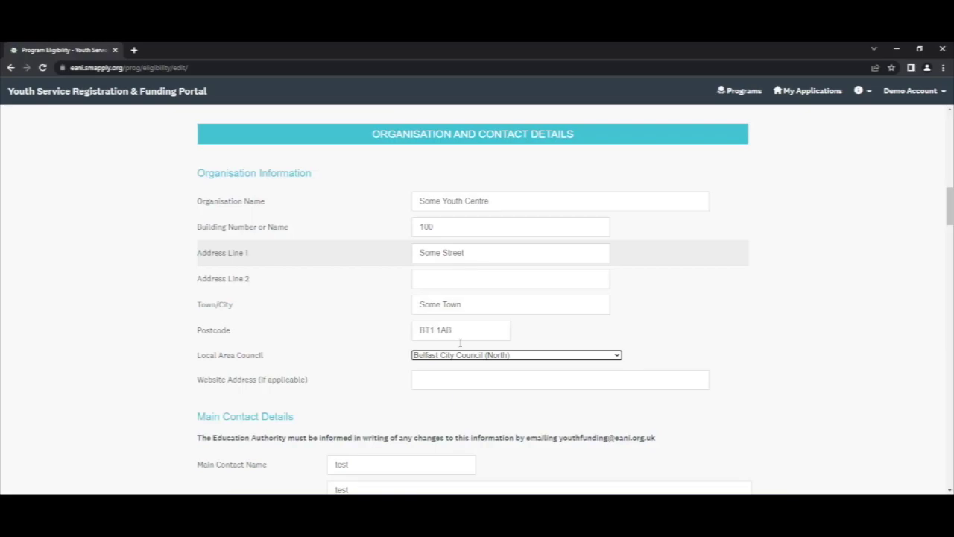
{"action": "left_click", "coordinate": [460, 380]}
{"action": "type", "text": "http://ww"}
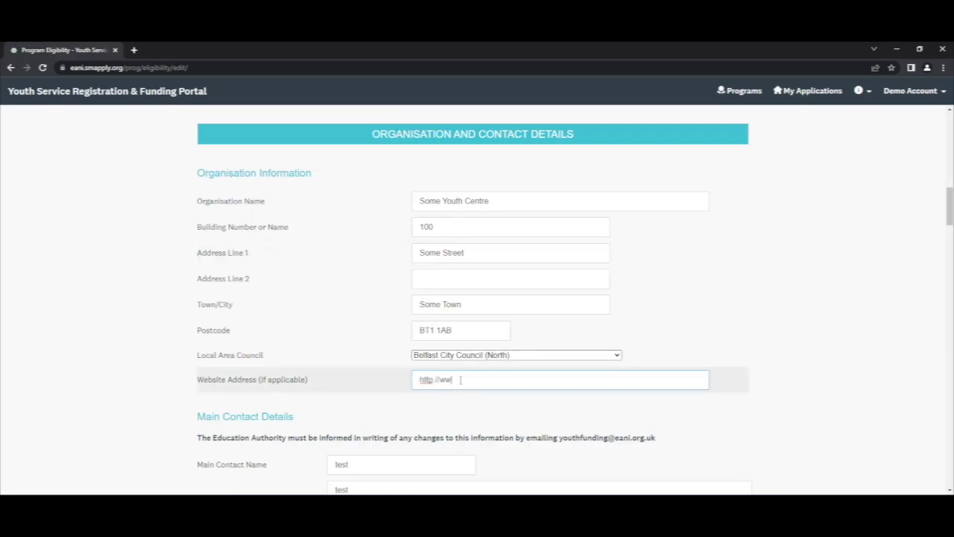
{"action": "type", "text": "w.eanifunding.org.uk"}
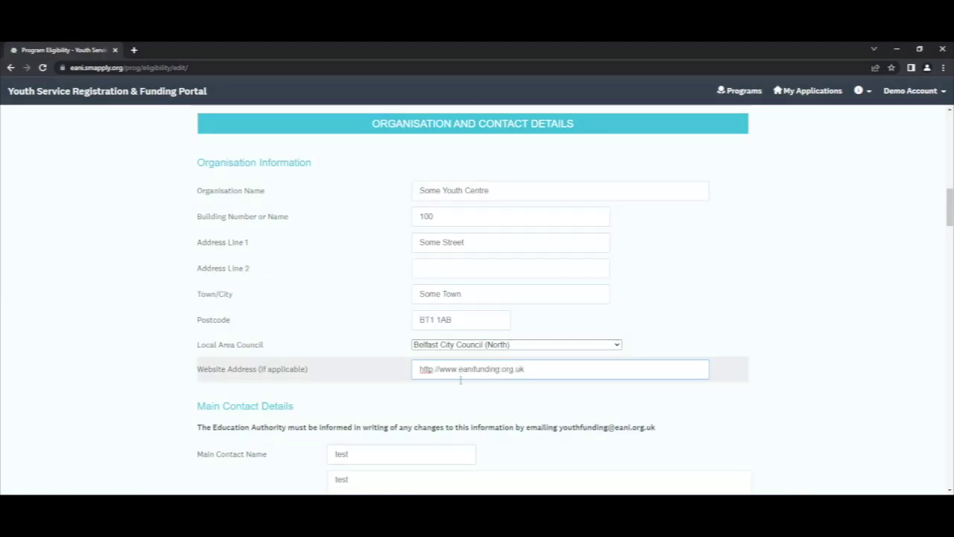
- Replace the main contact's name and enter the address 1 Some Street, Some Town
{"action": "scroll", "coordinate": [460, 382], "scroll_direction": "down", "scroll_amount": 3}
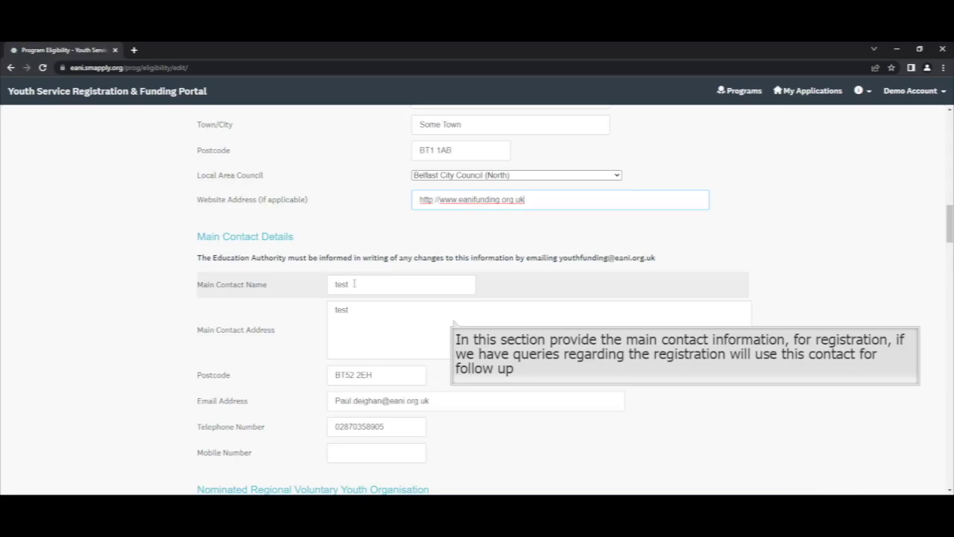
{"action": "double_click", "coordinate": [354, 284]}
{"action": "type", "text": "Joe Bloggs"}
{"action": "key", "text": "Tab"}
{"action": "key", "text": "ctrl+a"}
{"action": "type", "text": "Some"}
{"action": "key", "text": "BackSpace"}
{"action": "key", "text": "BackSpace"}
{"action": "key", "text": "BackSpace"}
{"action": "key", "text": "BackSpace"}
{"action": "type", "text": "1 Some Street"}
{"action": "key", "text": "Return"}
{"action": "type", "text": "Co"}
{"action": "key", "text": "BackSpace"}
{"action": "key", "text": "BackSpace"}
{"action": "type", "text": "Some Town"}
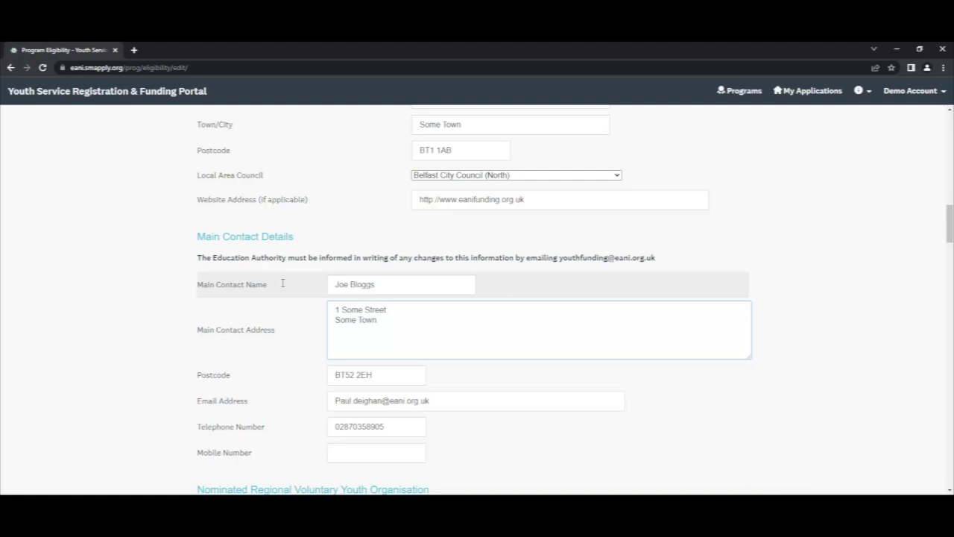
- Enter the main contact's e-mail address and select the existing telephone number
{"action": "key", "text": "Tab"}
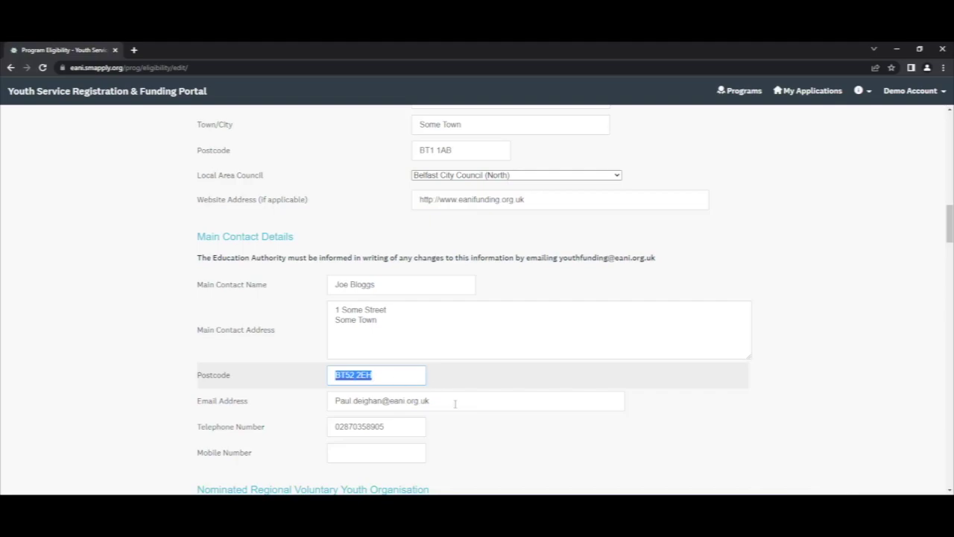
{"action": "key", "text": "Tab"}
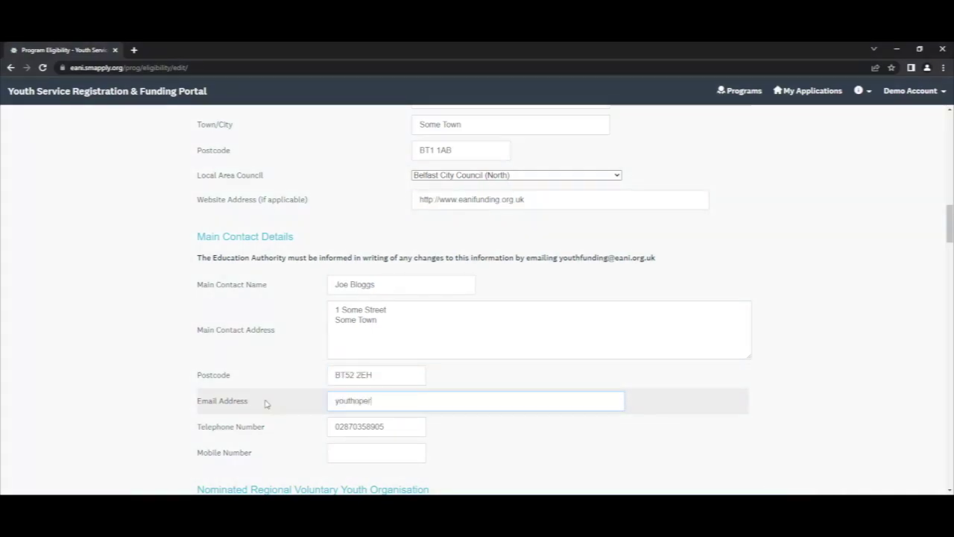
{"action": "scroll", "coordinate": [267, 403], "scroll_direction": "down", "scroll_amount": 2}
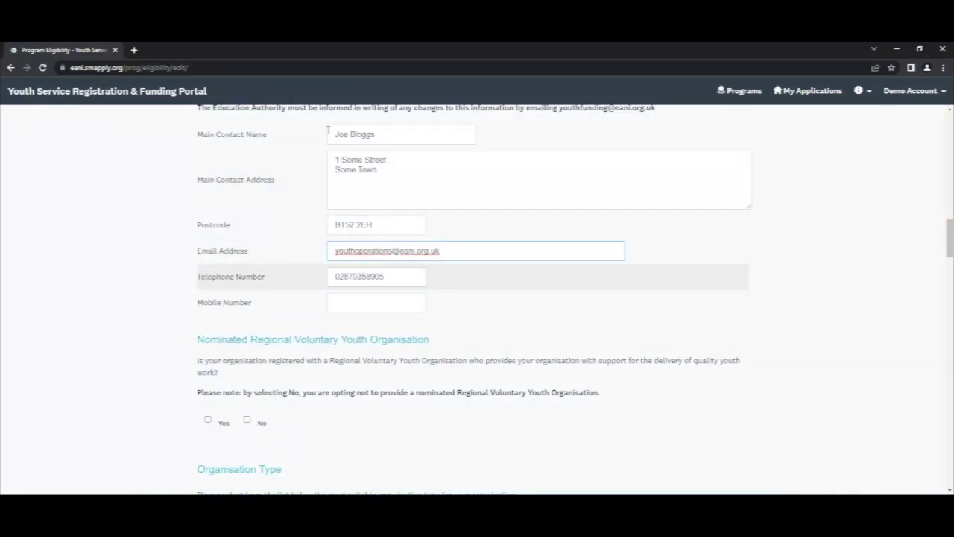
{"action": "left_click", "coordinate": [387, 278]}
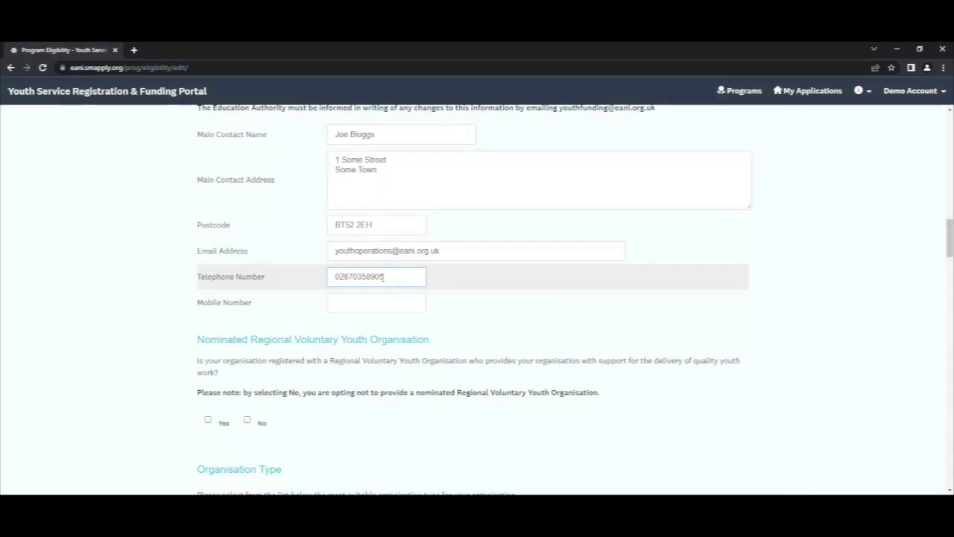
{"action": "left_click_drag", "start_coordinate": [396, 277], "coordinate": [311, 277]}
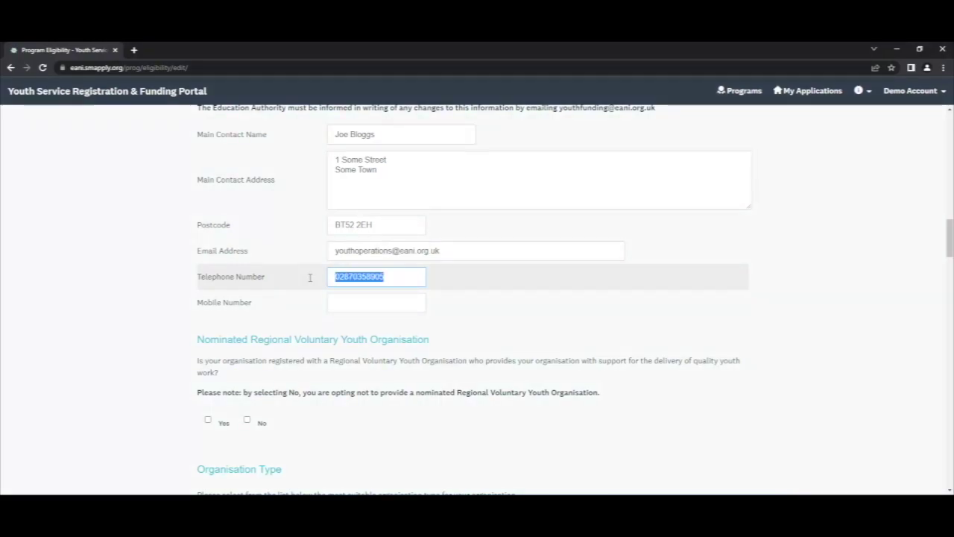
{"action": "left_click", "coordinate": [354, 305]}
- Answer Yes to the regional youth organisation registration question
{"action": "scroll", "coordinate": [354, 305], "scroll_direction": "down", "scroll_amount": 3}
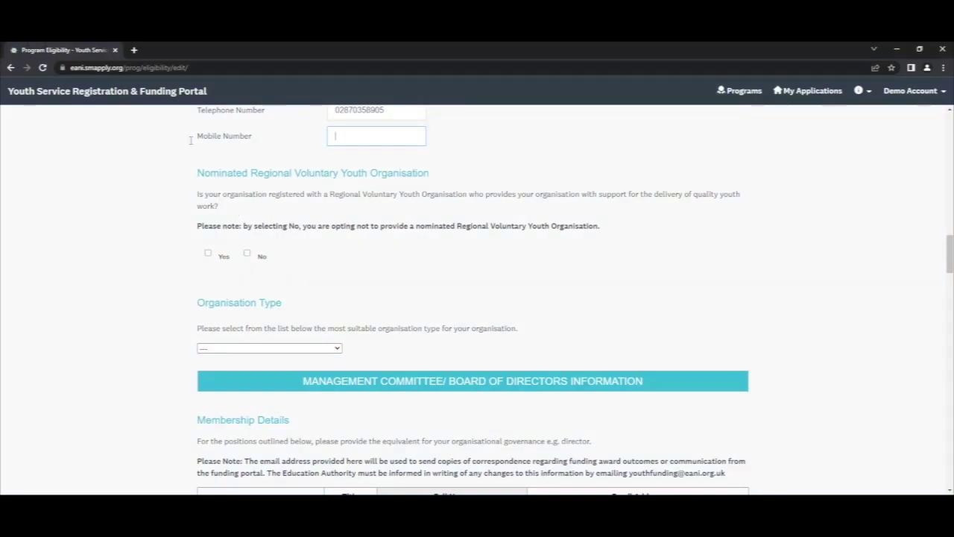
{"action": "left_click_drag", "start_coordinate": [197, 194], "coordinate": [745, 209]}
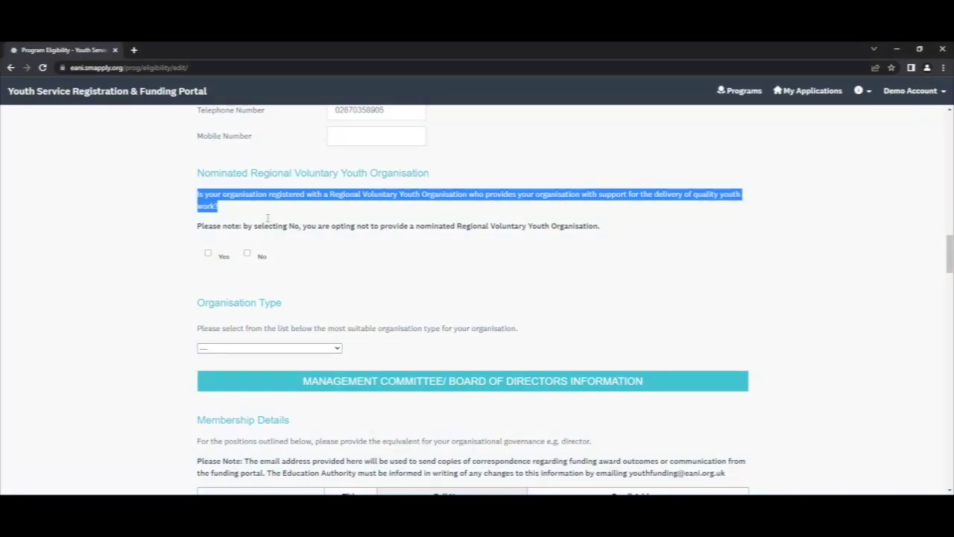
{"action": "left_click", "coordinate": [243, 226]}
{"action": "left_click_drag", "start_coordinate": [269, 227], "coordinate": [612, 229]}
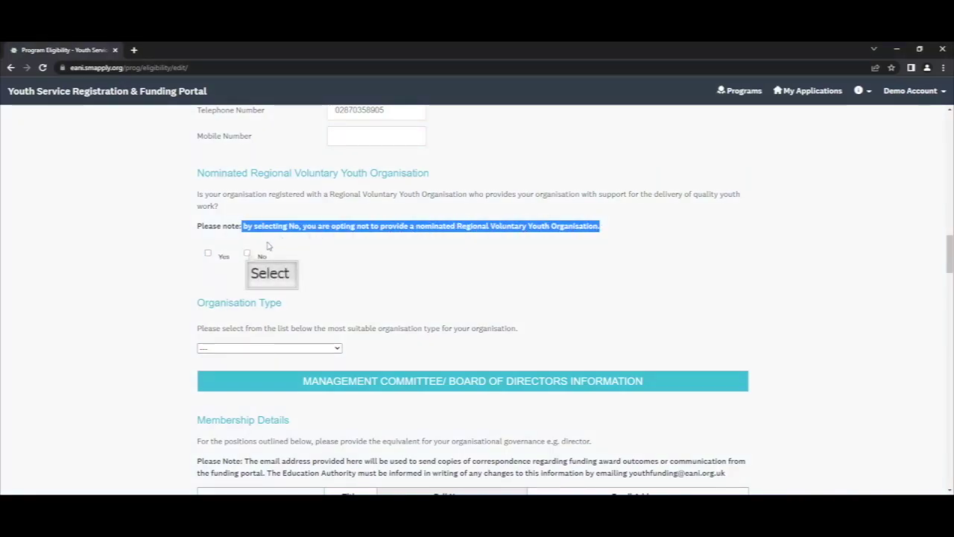
{"action": "left_click", "coordinate": [247, 254]}
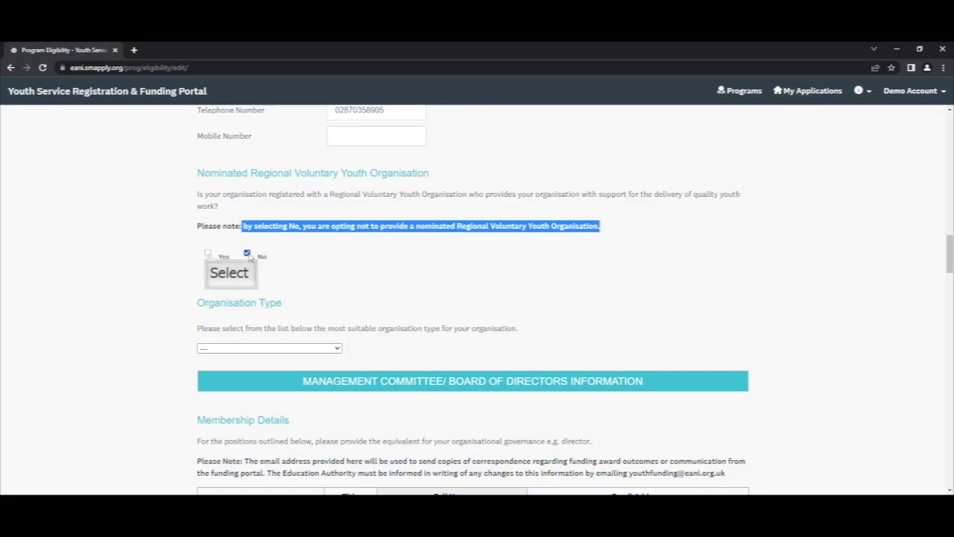
{"action": "left_click", "coordinate": [208, 253]}
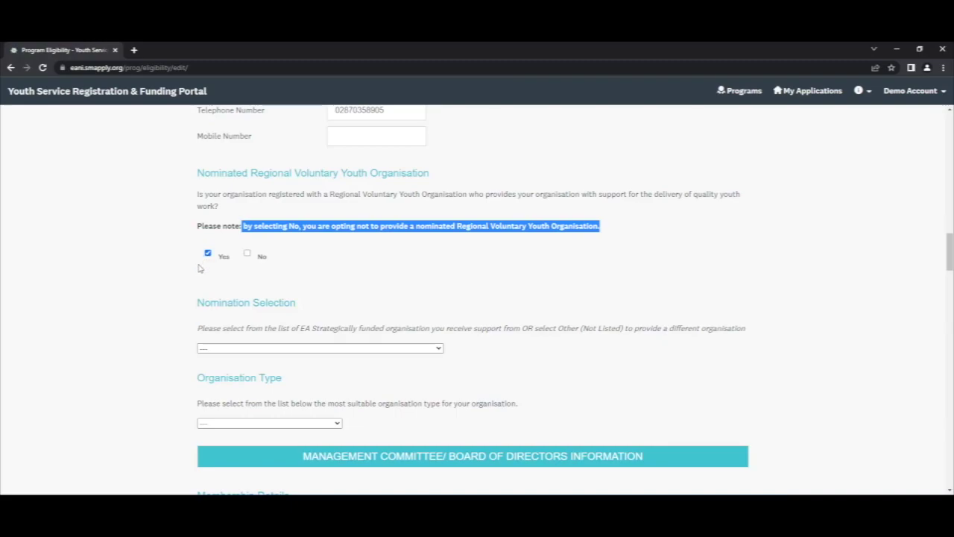
{"action": "left_click_drag", "start_coordinate": [195, 304], "coordinate": [308, 306]}
{"action": "scroll", "coordinate": [316, 308], "scroll_direction": "down", "scroll_amount": 1}
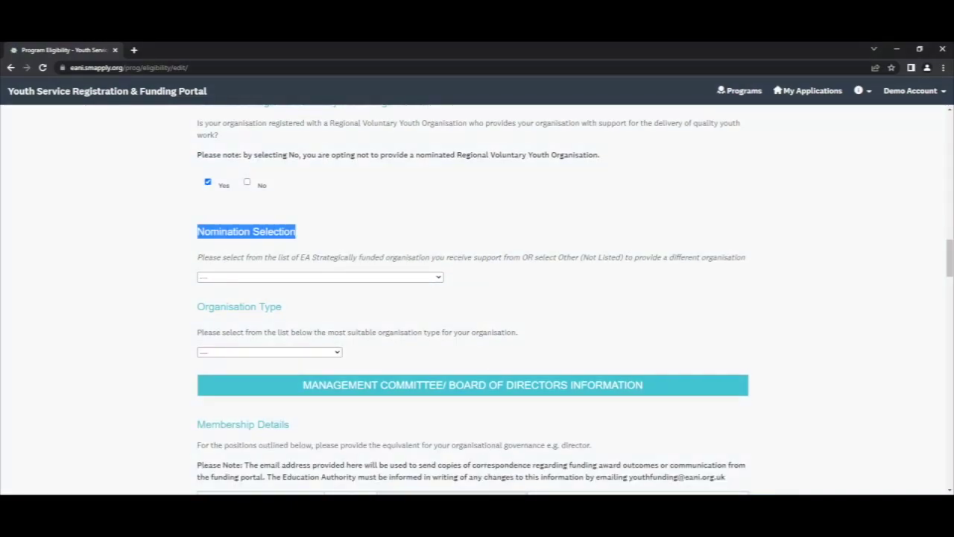
- Nominate Other (Not Listed) and name the organisation Another Regional Group
{"action": "left_click_drag", "start_coordinate": [223, 257], "coordinate": [431, 257]}
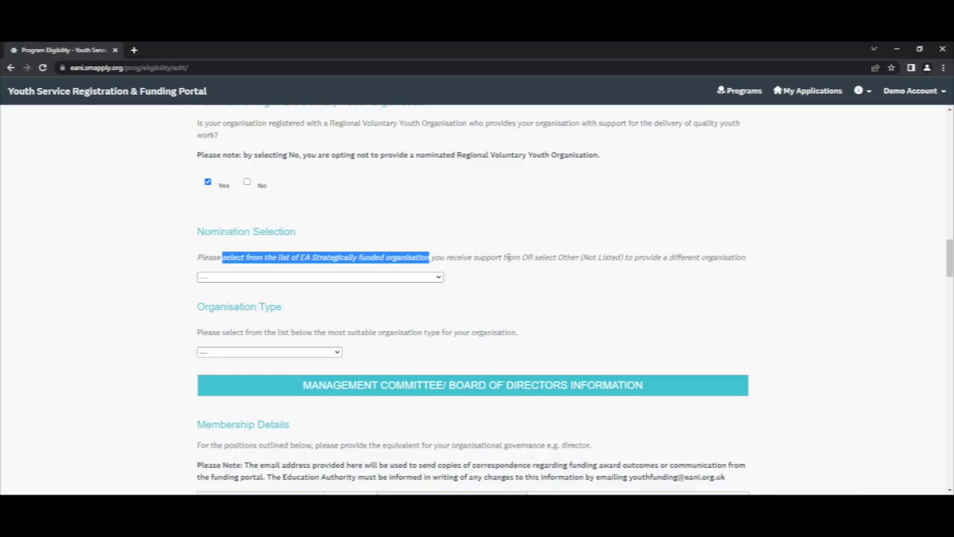
{"action": "left_click_drag", "start_coordinate": [523, 257], "coordinate": [743, 257]}
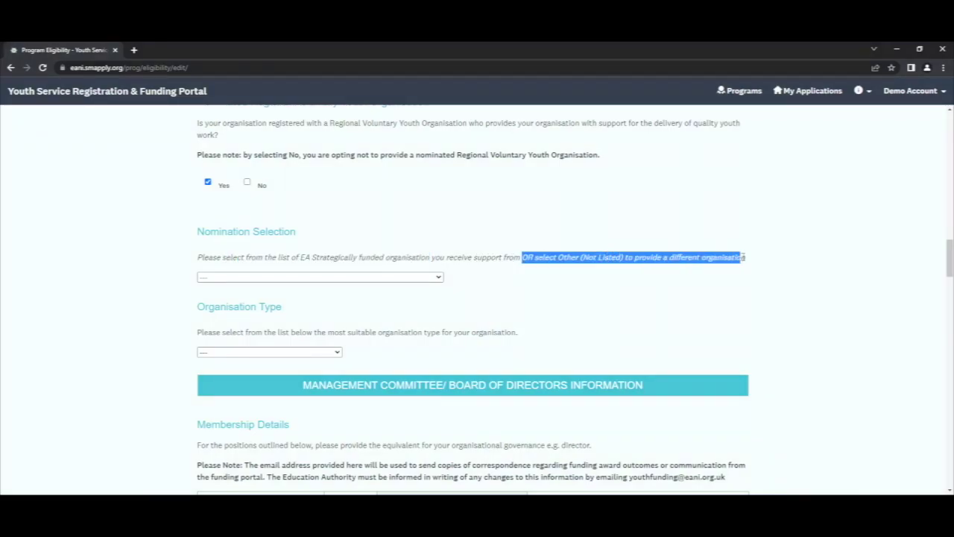
{"action": "left_click", "coordinate": [313, 278]}
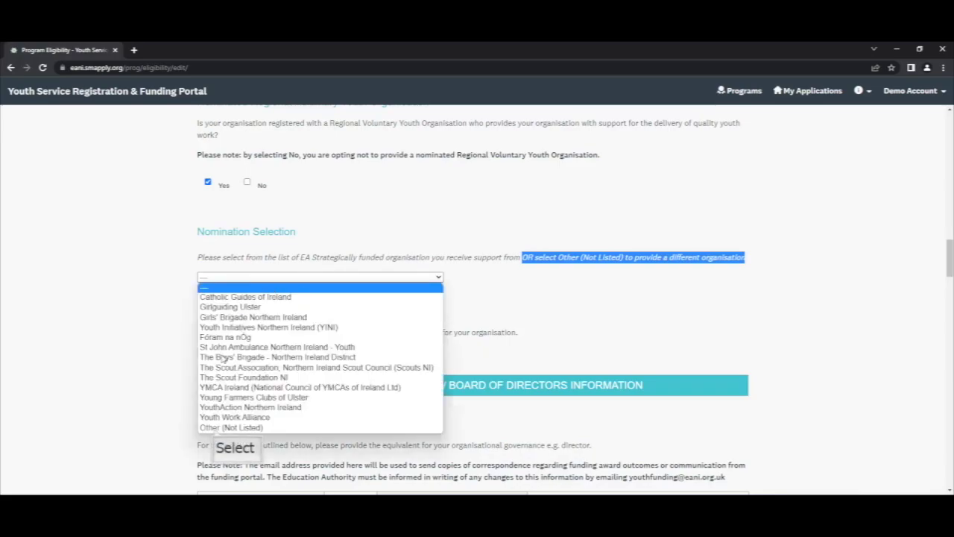
{"action": "left_click", "coordinate": [214, 429]}
{"action": "scroll", "coordinate": [215, 430], "scroll_direction": "down", "scroll_amount": 1}
{"action": "left_click", "coordinate": [211, 290]}
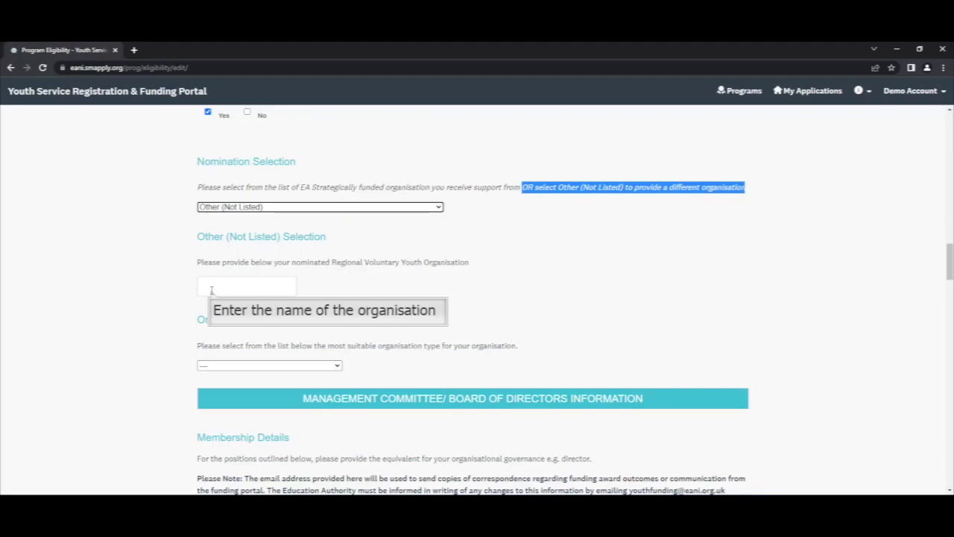
{"action": "type", "text": "A"}
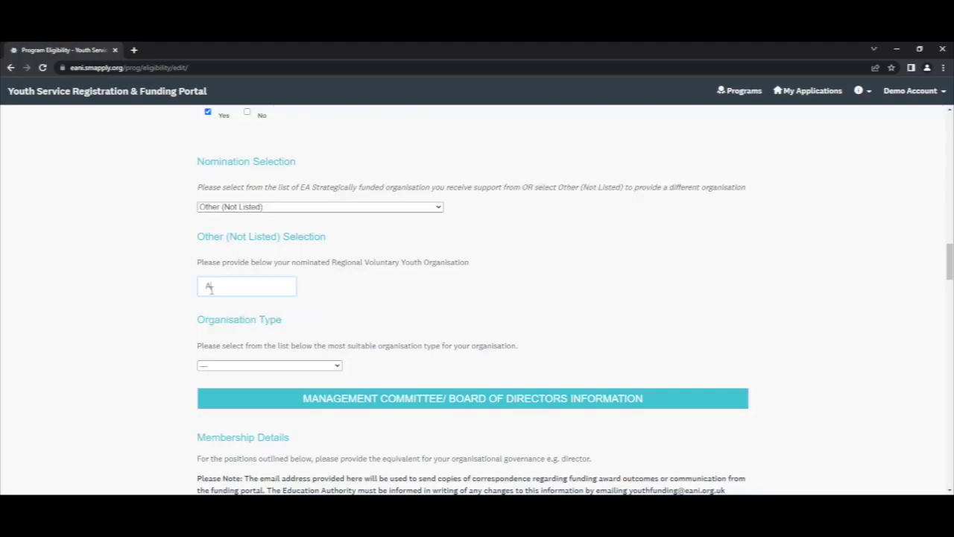
{"action": "type", "text": "nother Regional Group"}
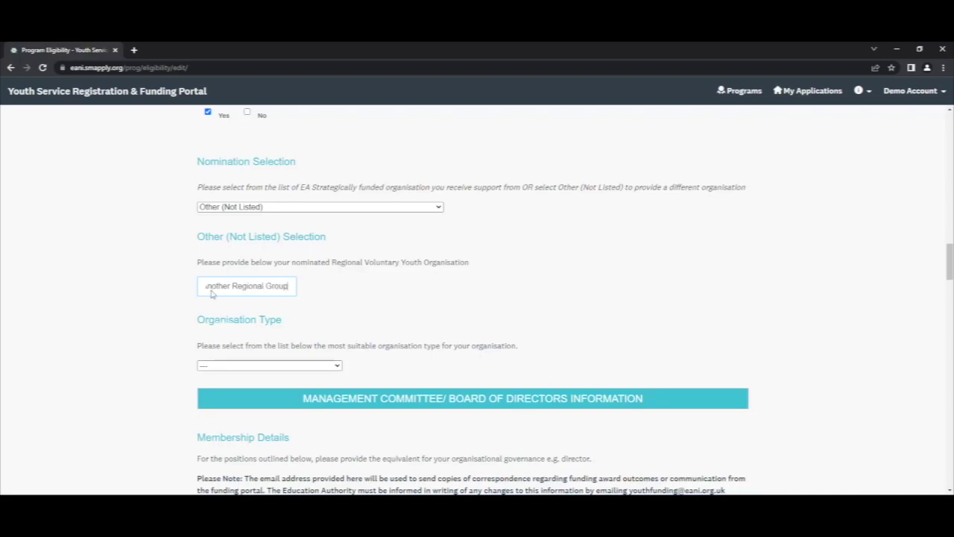
{"action": "key", "text": "Tab"}
- Set Organisation Type to Voluntary Community Organisation
{"action": "scroll", "coordinate": [224, 331], "scroll_direction": "down", "scroll_amount": 1}
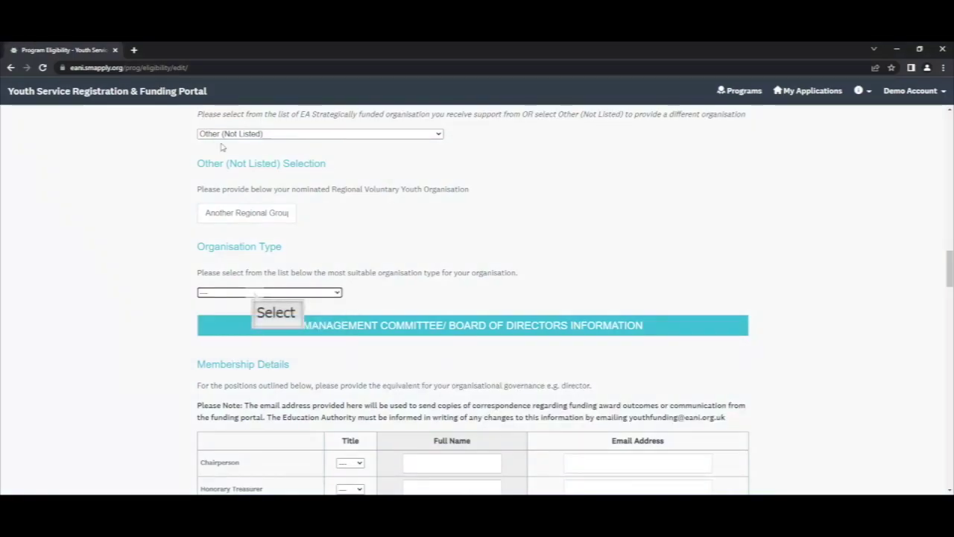
{"action": "left_click", "coordinate": [254, 293]}
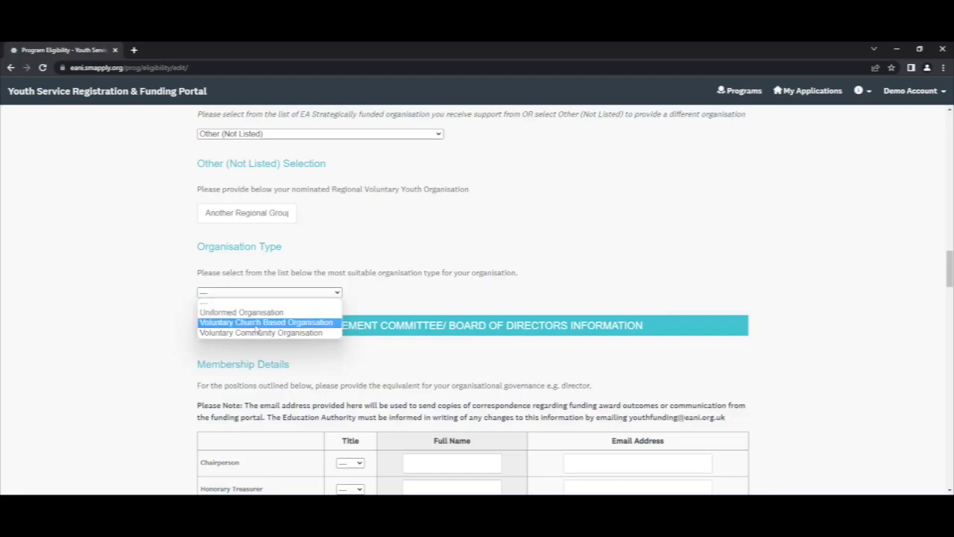
{"action": "left_click", "coordinate": [257, 332]}
{"action": "scroll", "coordinate": [256, 335], "scroll_direction": "down", "scroll_amount": 2}
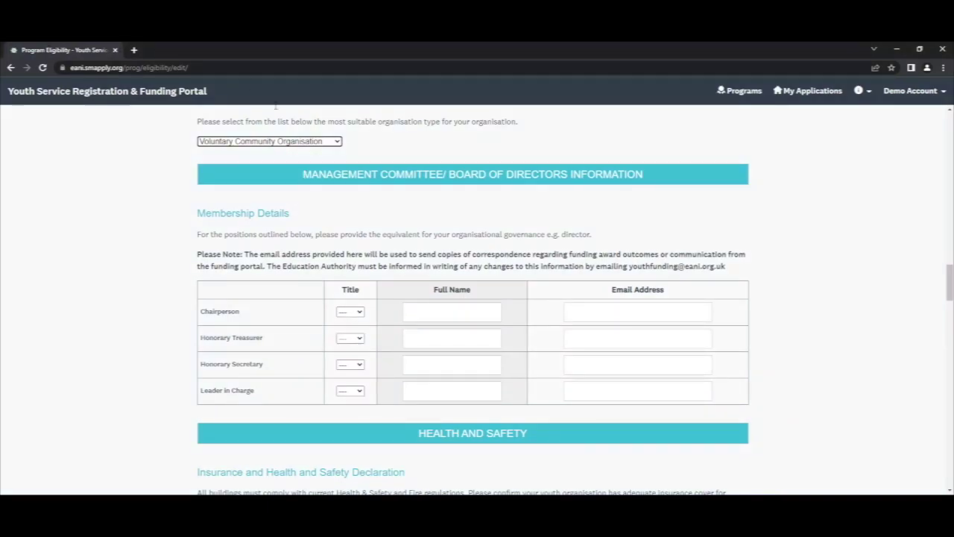
- Set titles: Mr for Chairperson, Ms for Treasurer, Mrs for Secretary, Miss for Leader in Charge
{"action": "left_click_drag", "start_coordinate": [301, 174], "coordinate": [672, 177]}
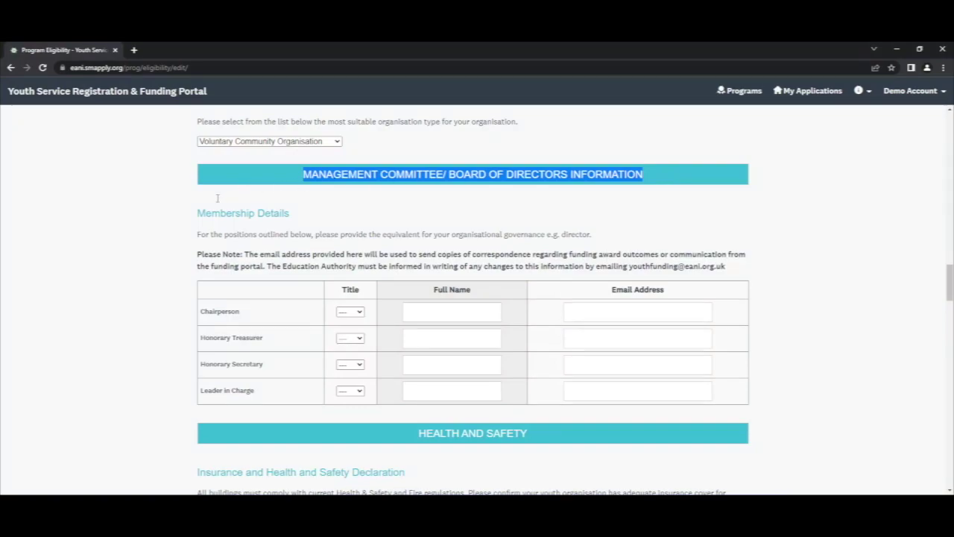
{"action": "left_click_drag", "start_coordinate": [197, 212], "coordinate": [309, 215]}
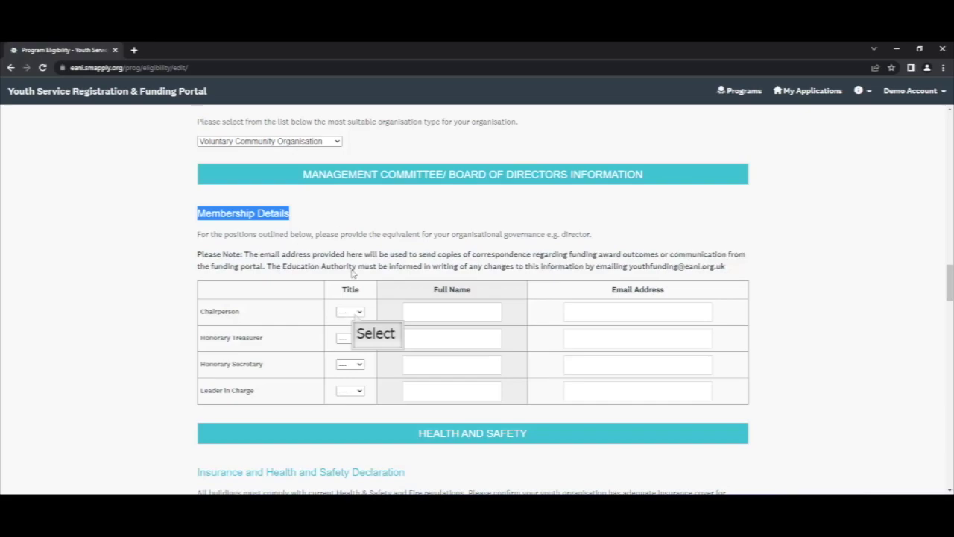
{"action": "left_click", "coordinate": [355, 314]}
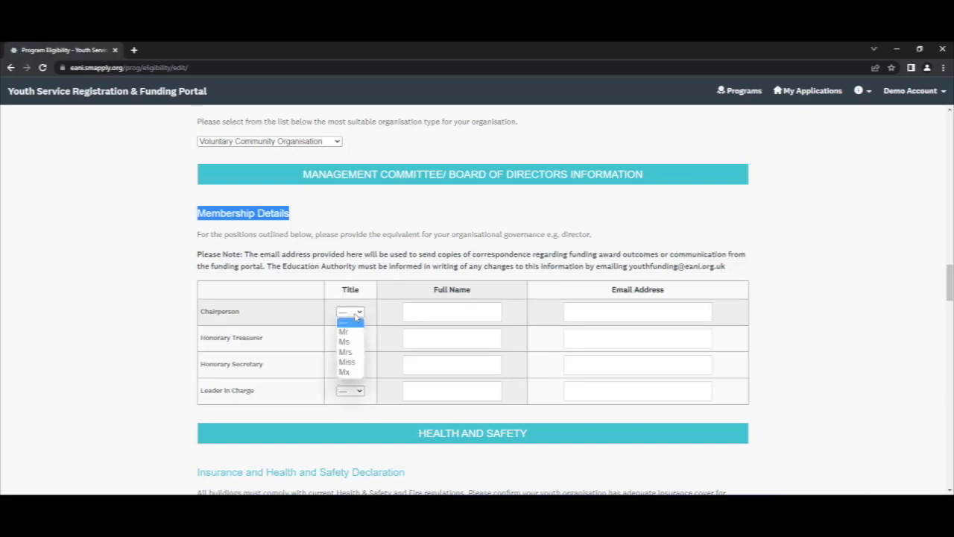
{"action": "left_click", "coordinate": [351, 332]}
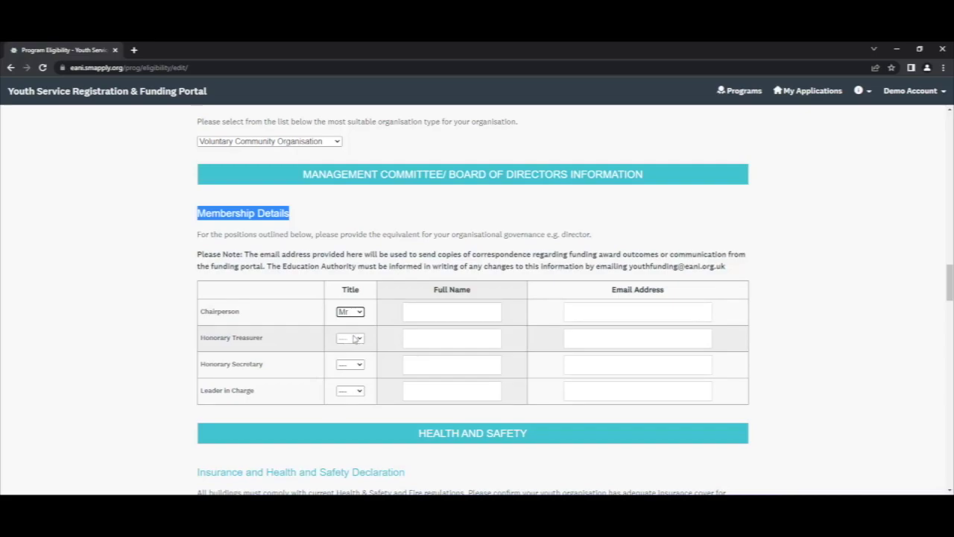
{"action": "left_click", "coordinate": [355, 339]}
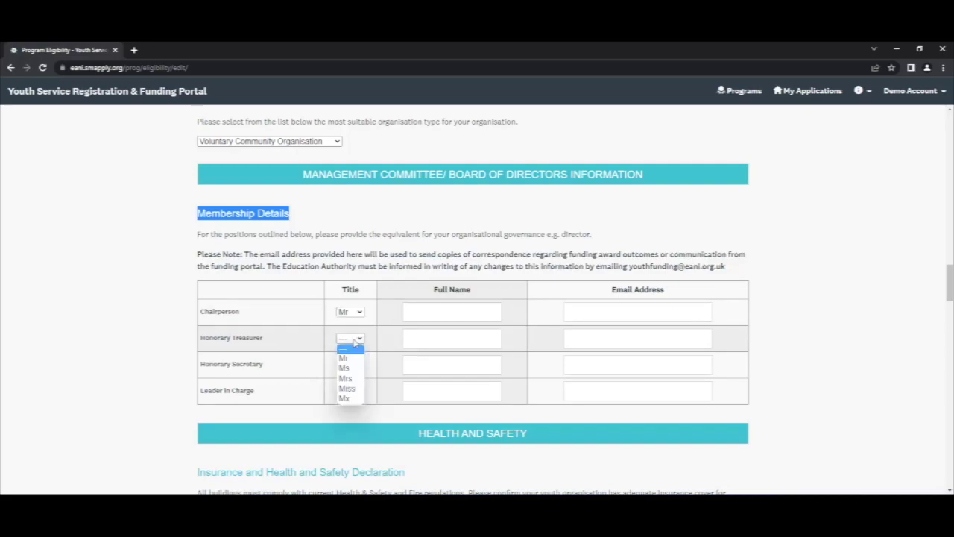
{"action": "left_click", "coordinate": [352, 368]}
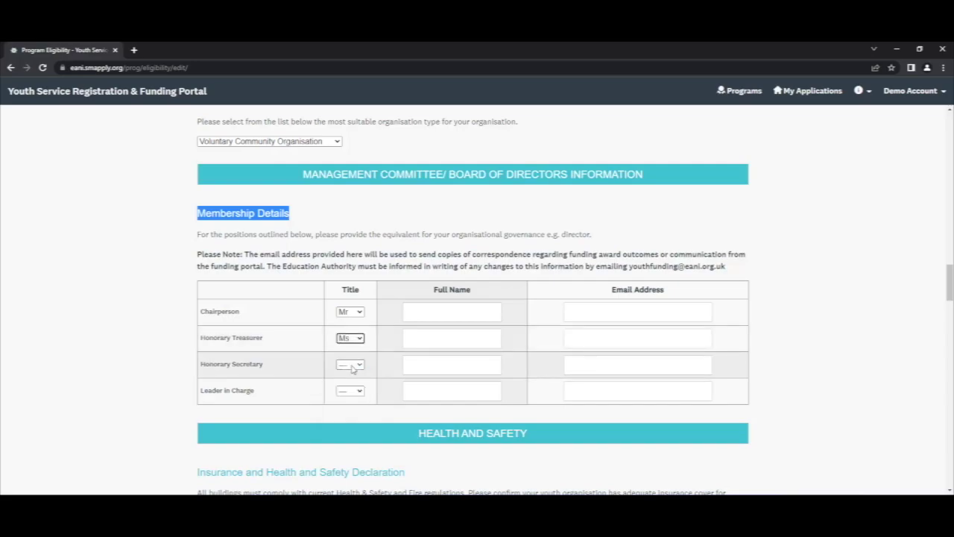
{"action": "left_click", "coordinate": [354, 366]}
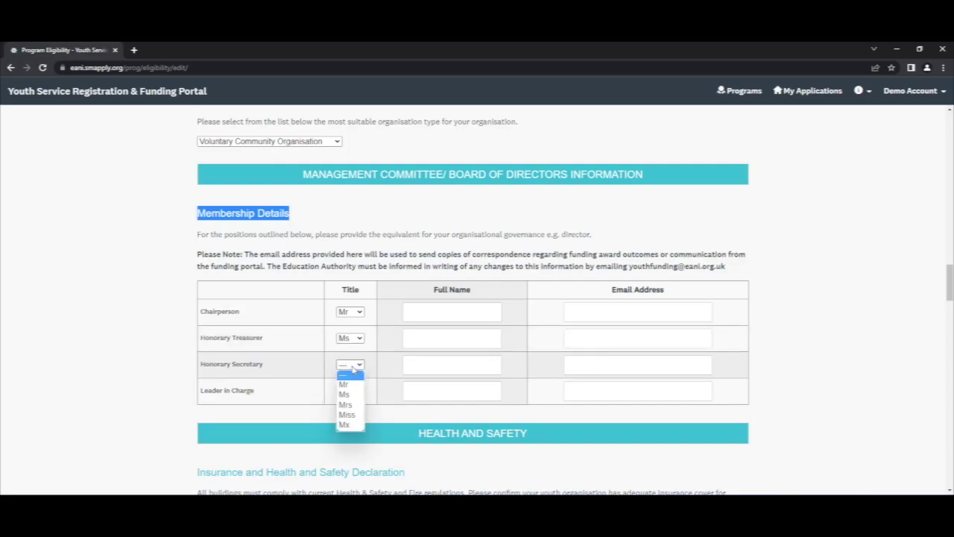
{"action": "left_click", "coordinate": [351, 407]}
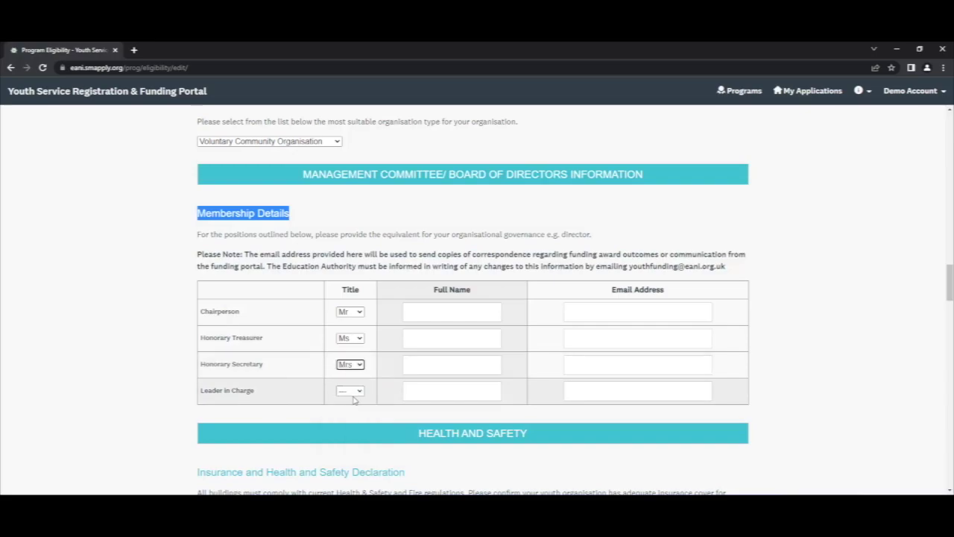
{"action": "left_click", "coordinate": [355, 394]}
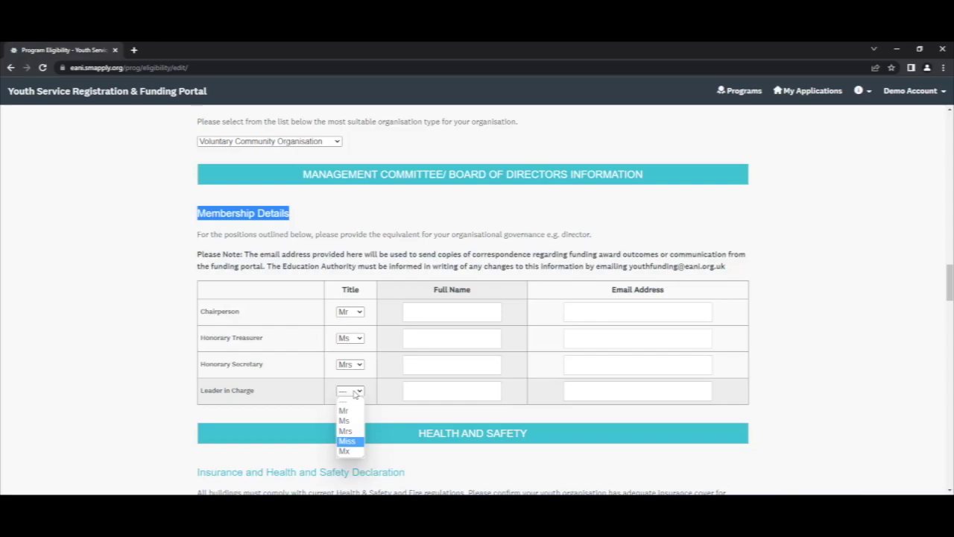
{"action": "left_click", "coordinate": [352, 440]}
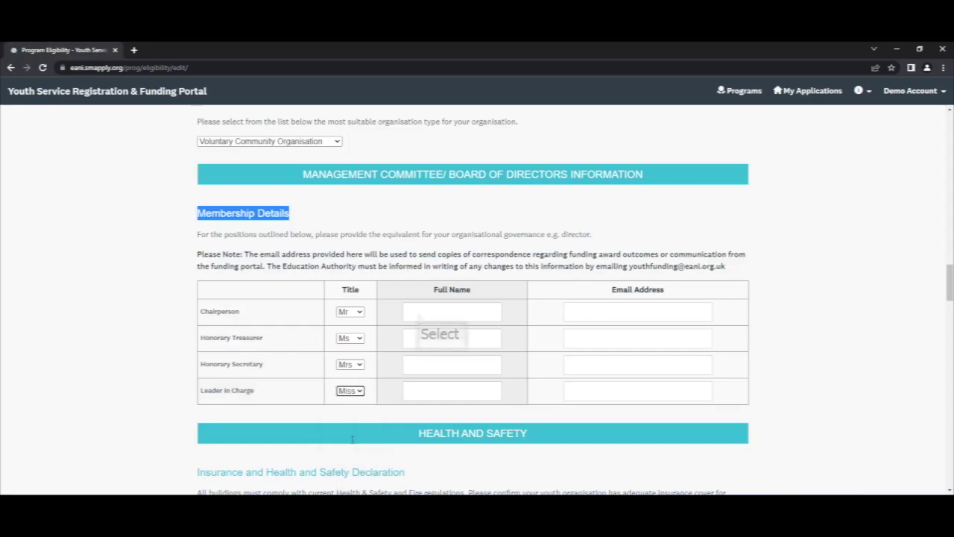
- Enter placeholder full names Full Name 1 to Full Name 4 for the four officers
{"action": "left_click", "coordinate": [419, 316]}
{"action": "type", "text": "Full Name 1"}
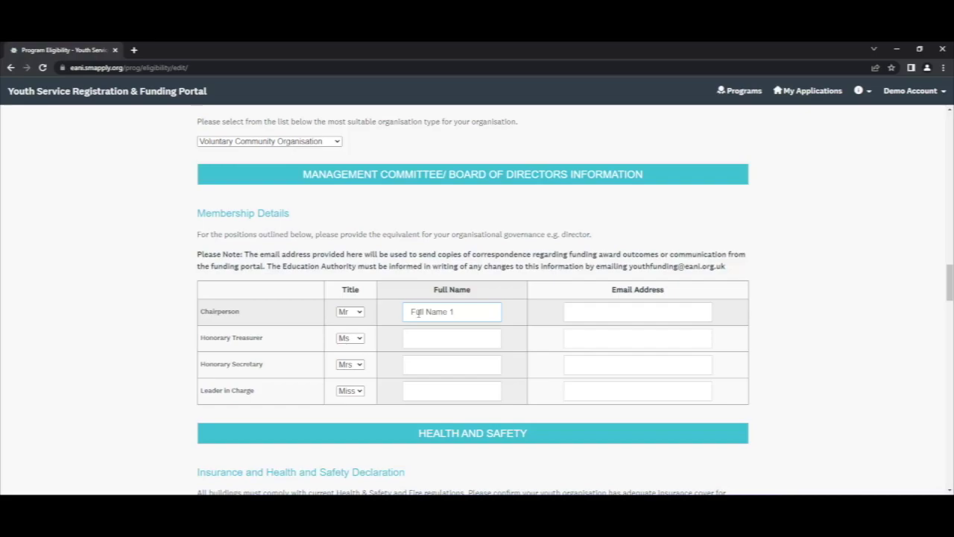
{"action": "left_click", "coordinate": [415, 339]}
{"action": "type", "text": "Full"}
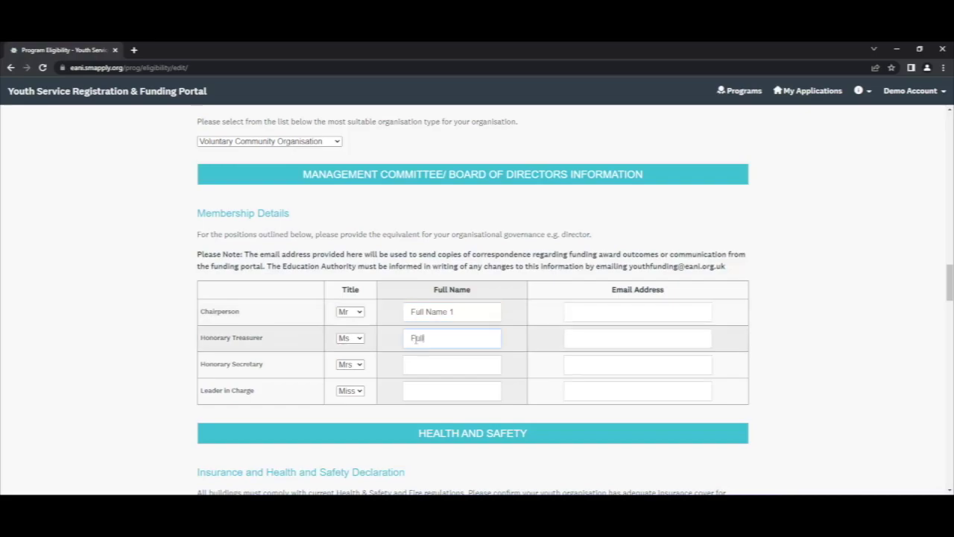
{"action": "type", "text": " Name 2"}
{"action": "left_click", "coordinate": [411, 366]}
{"action": "type", "text": "Full Name 2"}
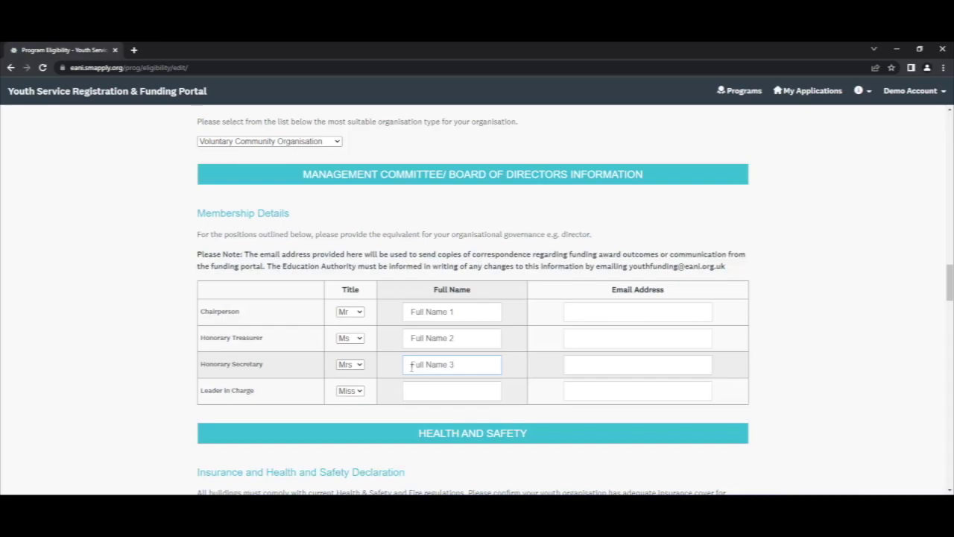
{"action": "left_click", "coordinate": [410, 389]}
{"action": "type", "text": "Full"}
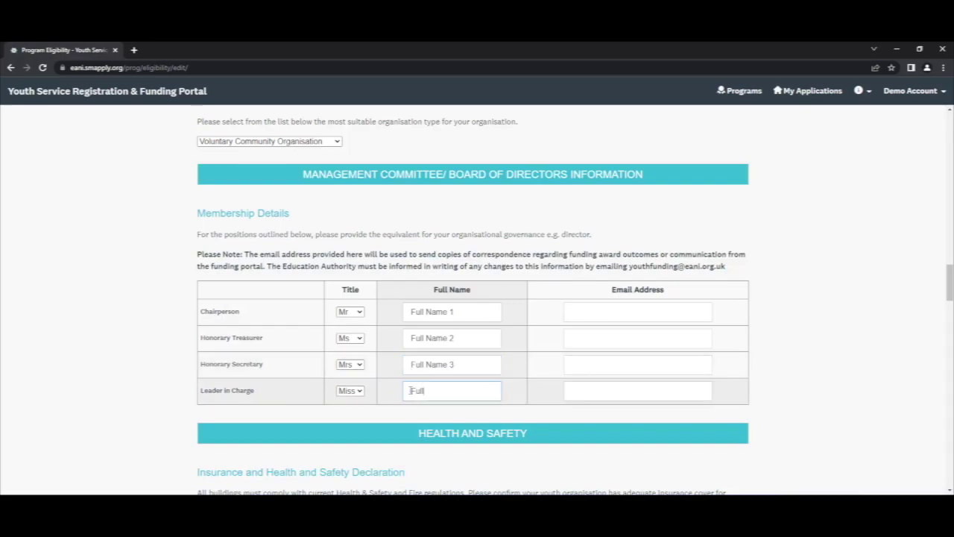
{"action": "type", "text": " Name 4"}
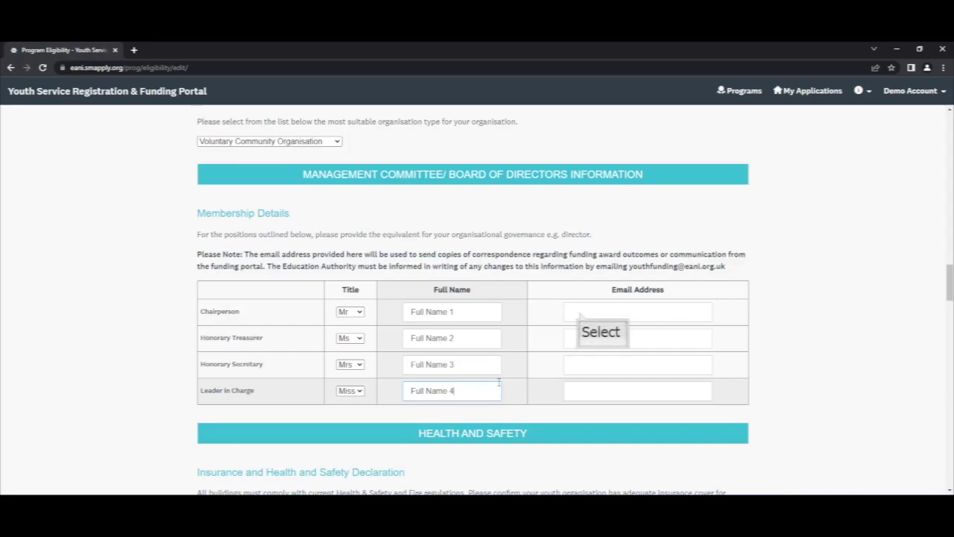
- Fill in each officer's e-mail address for Chairperson, Treasurer, Secretary and Leader in Charge
{"action": "left_click", "coordinate": [580, 312]}
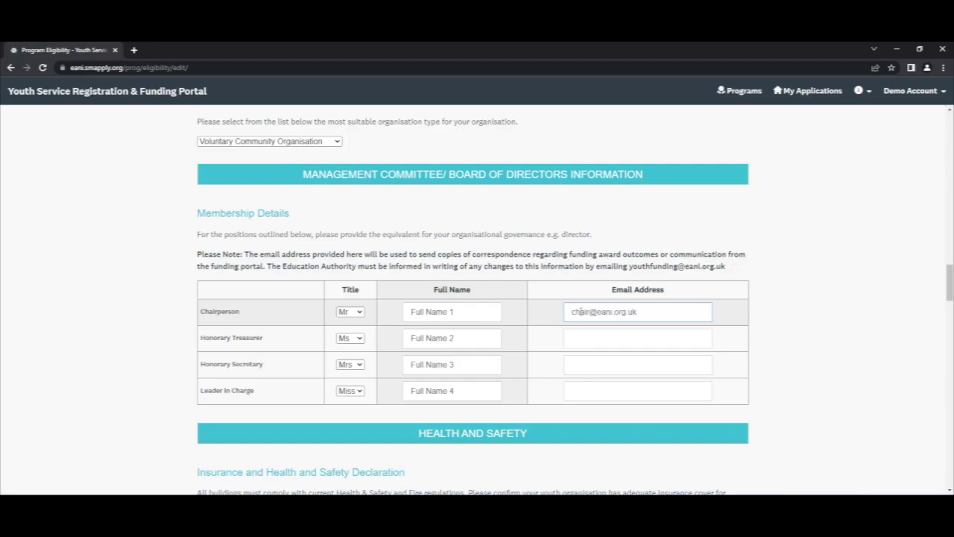
{"action": "left_click", "coordinate": [583, 336]}
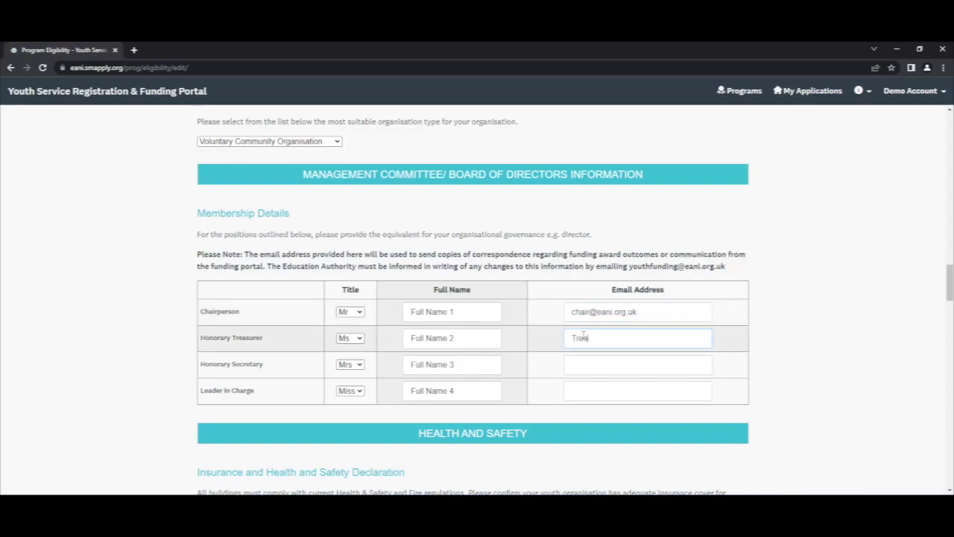
{"action": "left_click", "coordinate": [583, 363]}
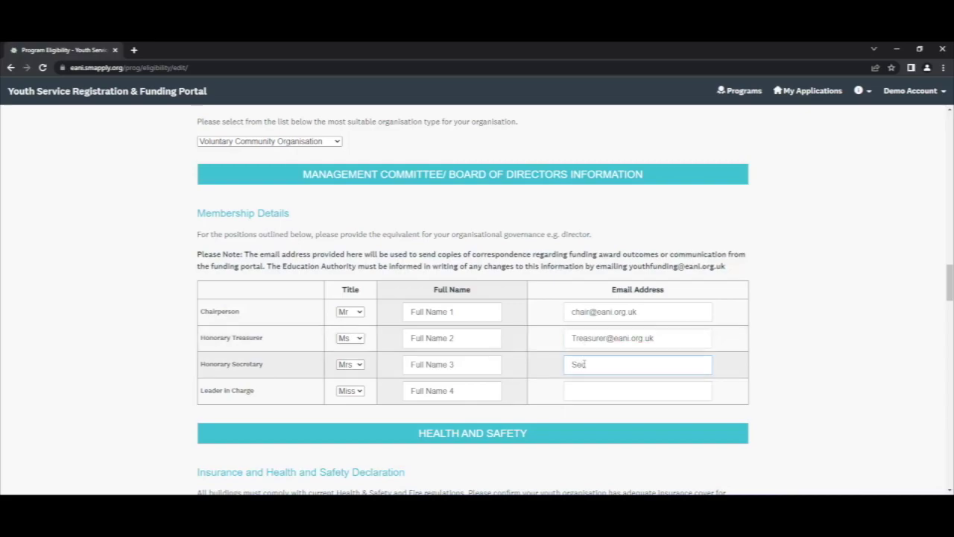
{"action": "left_click", "coordinate": [583, 387]}
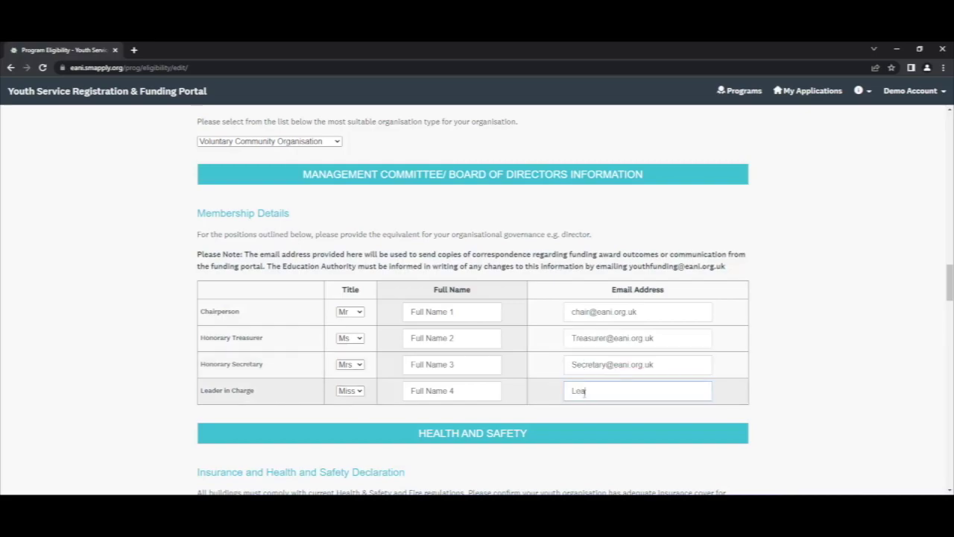
- Tick the 'I declare we are compliant' Health and Safety declaration checkbox
{"action": "scroll", "coordinate": [584, 393], "scroll_direction": "down", "scroll_amount": 3}
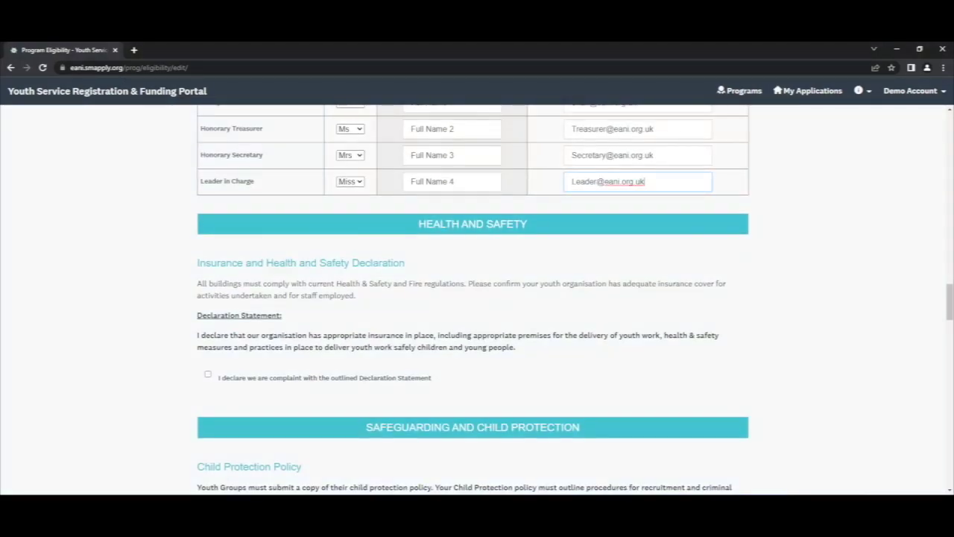
{"action": "left_click_drag", "start_coordinate": [198, 315], "coordinate": [527, 350]}
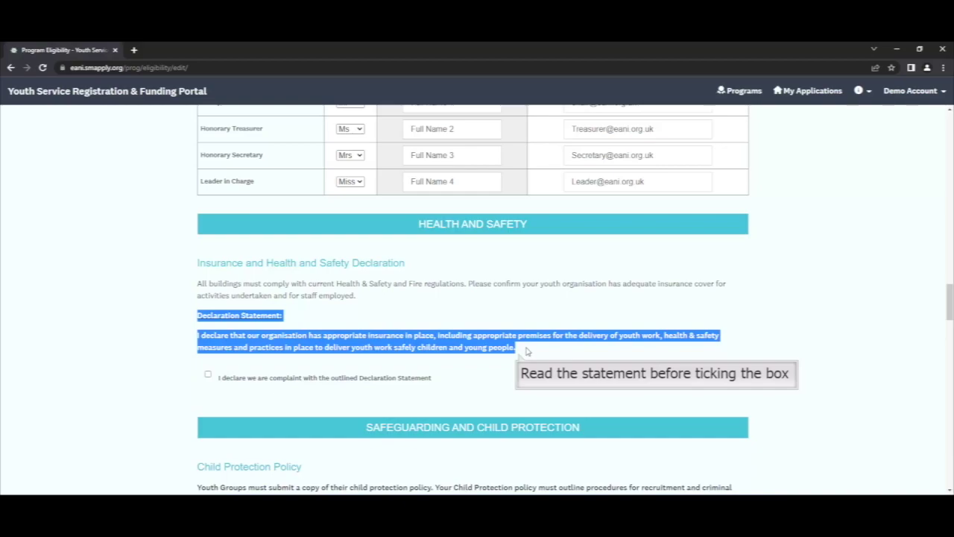
{"action": "left_click", "coordinate": [208, 375]}
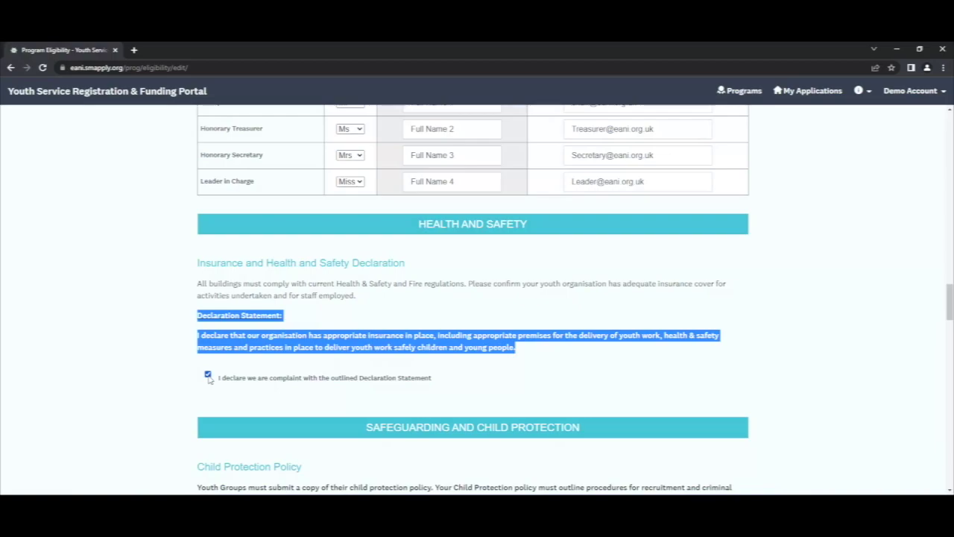
{"action": "scroll", "coordinate": [208, 379], "scroll_direction": "down", "scroll_amount": 3}
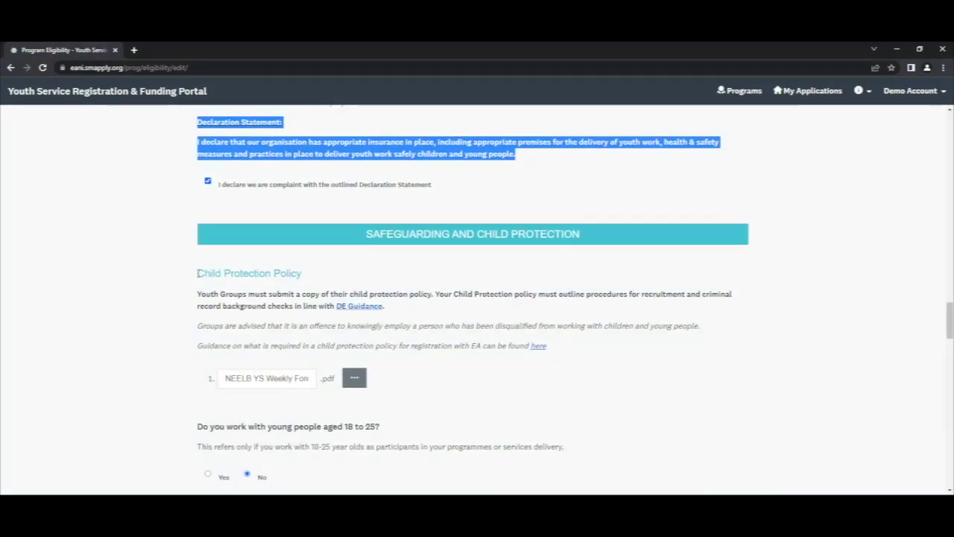
{"action": "left_click_drag", "start_coordinate": [197, 273], "coordinate": [321, 274]}
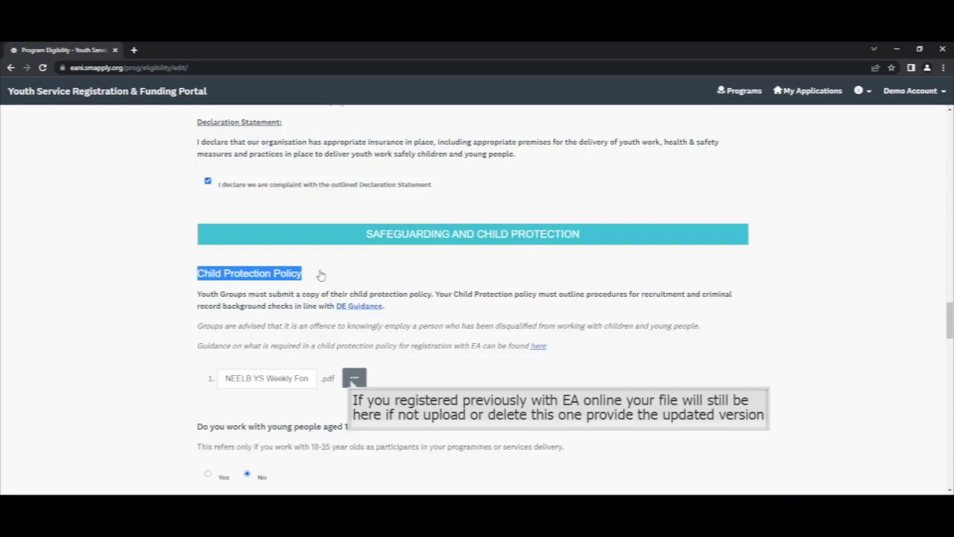
- Delete the old policy PDF and upload Sample Child Protection Document from the Desktop
{"action": "left_click", "coordinate": [353, 381]}
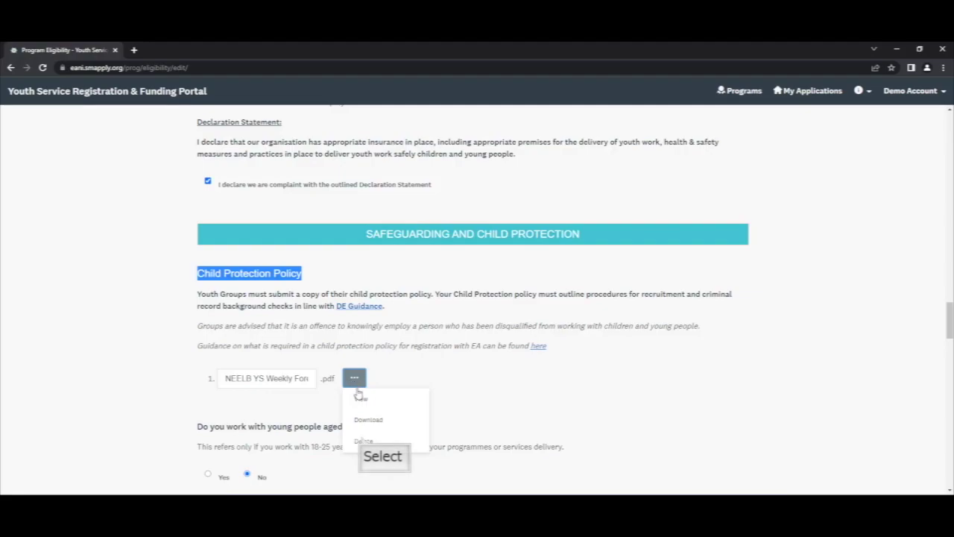
{"action": "left_click", "coordinate": [363, 441]}
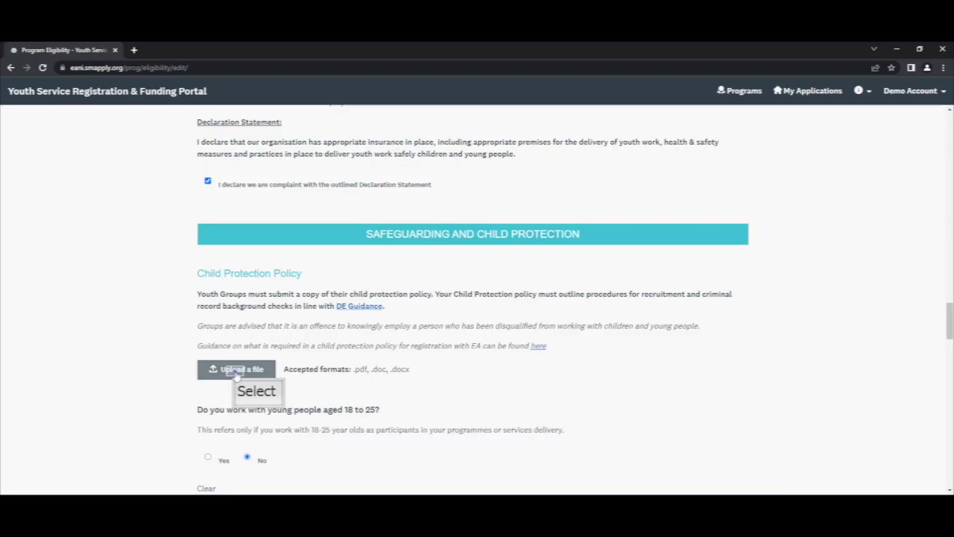
{"action": "left_click", "coordinate": [237, 373]}
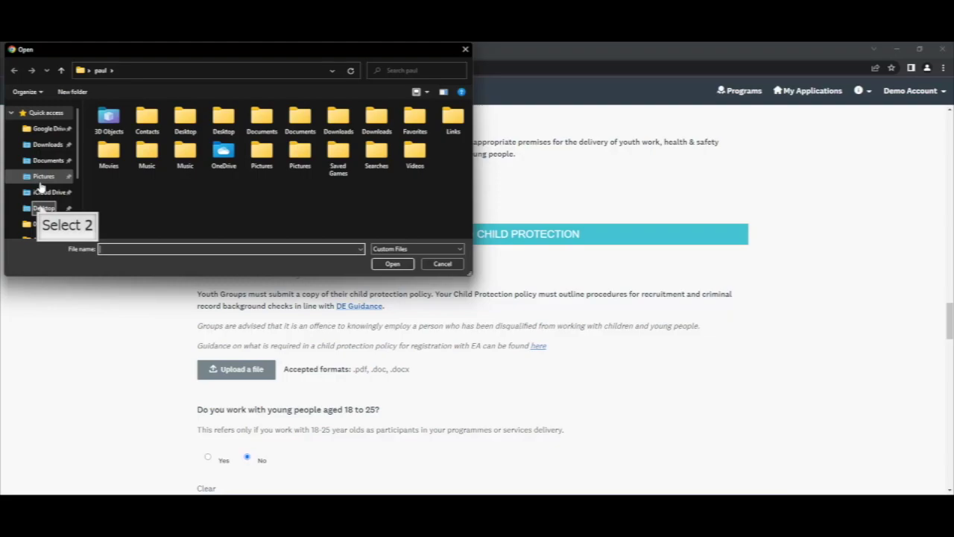
{"action": "left_click", "coordinate": [43, 209]}
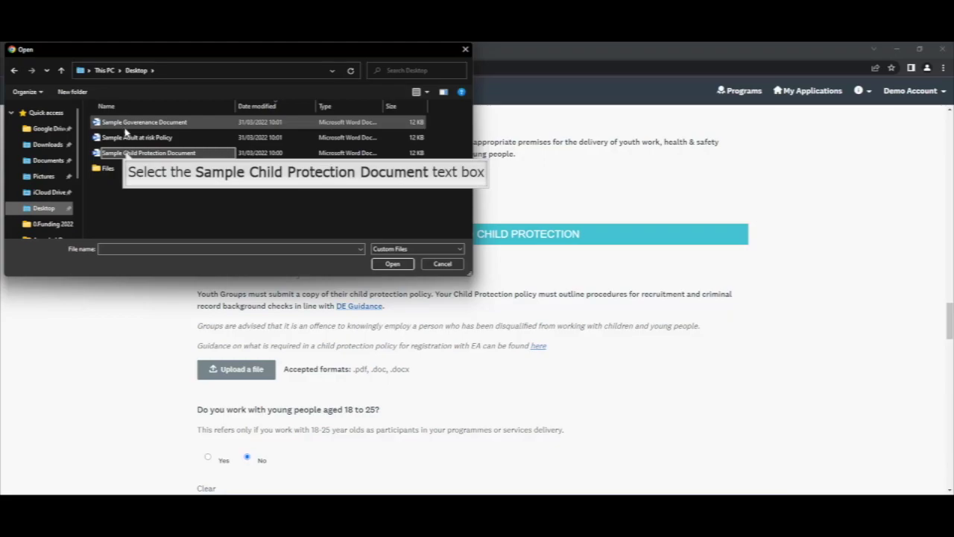
{"action": "left_click", "coordinate": [161, 154]}
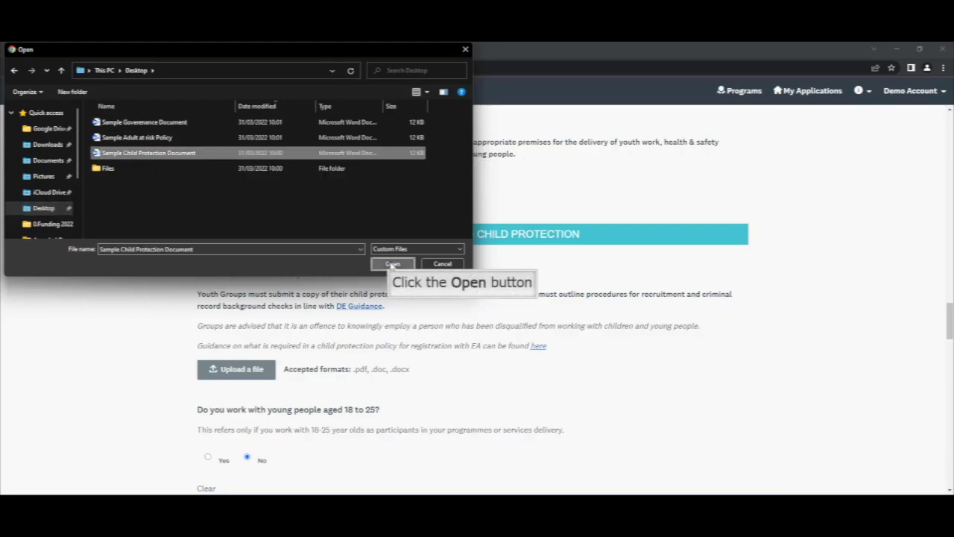
{"action": "left_click", "coordinate": [392, 264]}
{"action": "scroll", "coordinate": [453, 366], "scroll_direction": "down", "scroll_amount": 4}
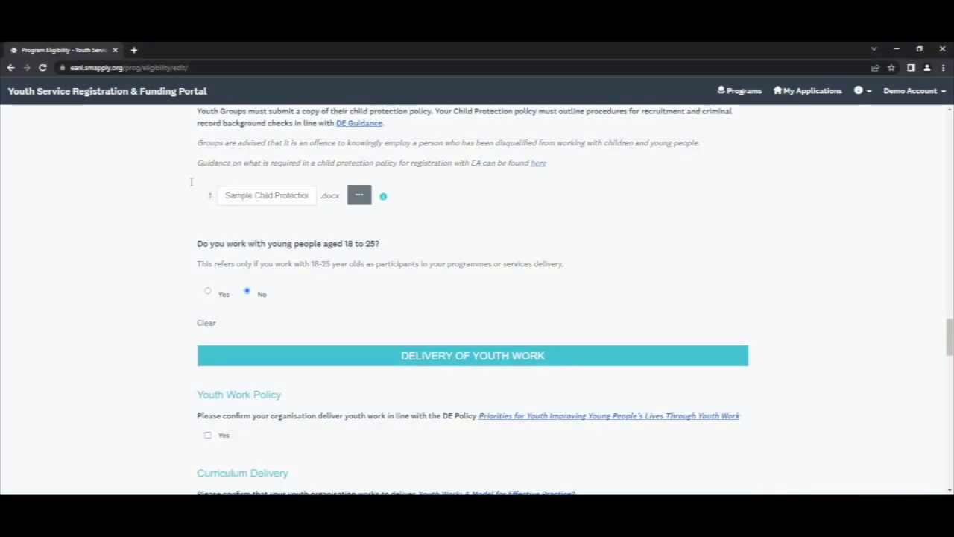
- Select Yes for 18–25 year olds and upload Sample Adult at risk Policy.docx
{"action": "left_click_drag", "start_coordinate": [197, 263], "coordinate": [576, 267]}
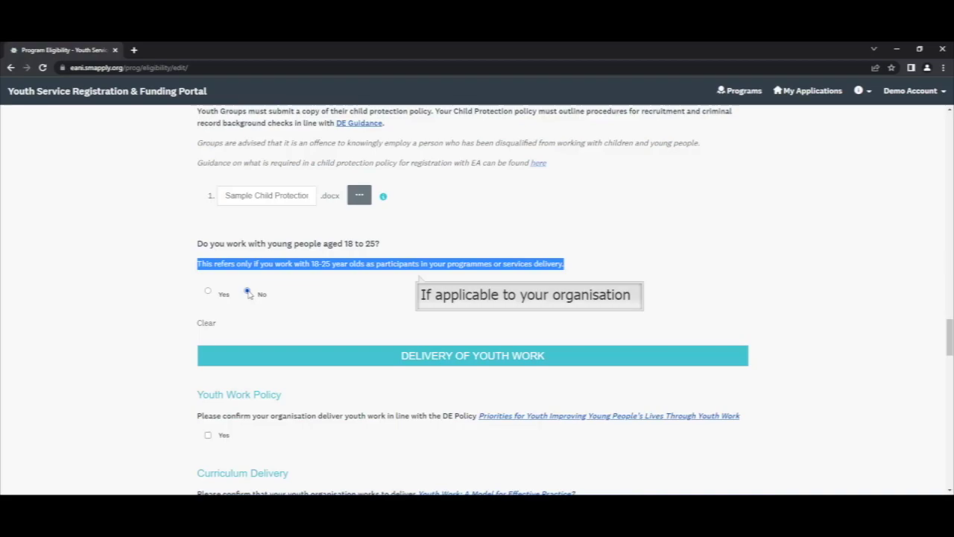
{"action": "left_click", "coordinate": [208, 291]}
{"action": "scroll", "coordinate": [284, 401], "scroll_direction": "down", "scroll_amount": 2}
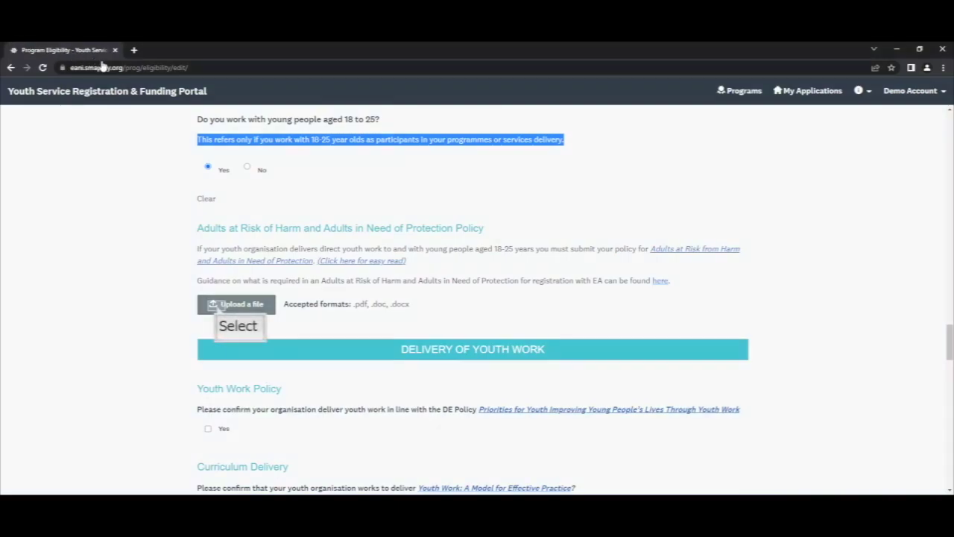
{"action": "left_click", "coordinate": [217, 309]}
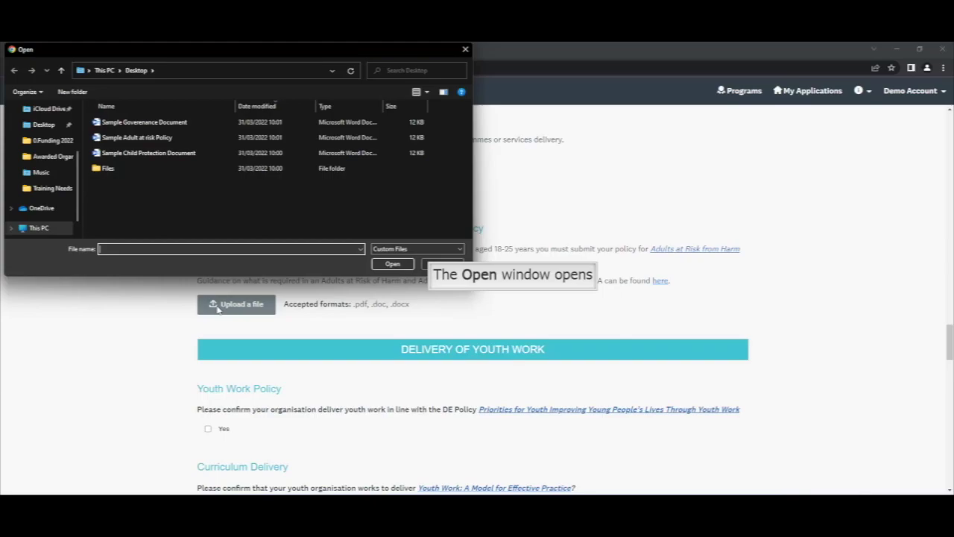
{"action": "left_click", "coordinate": [128, 139]}
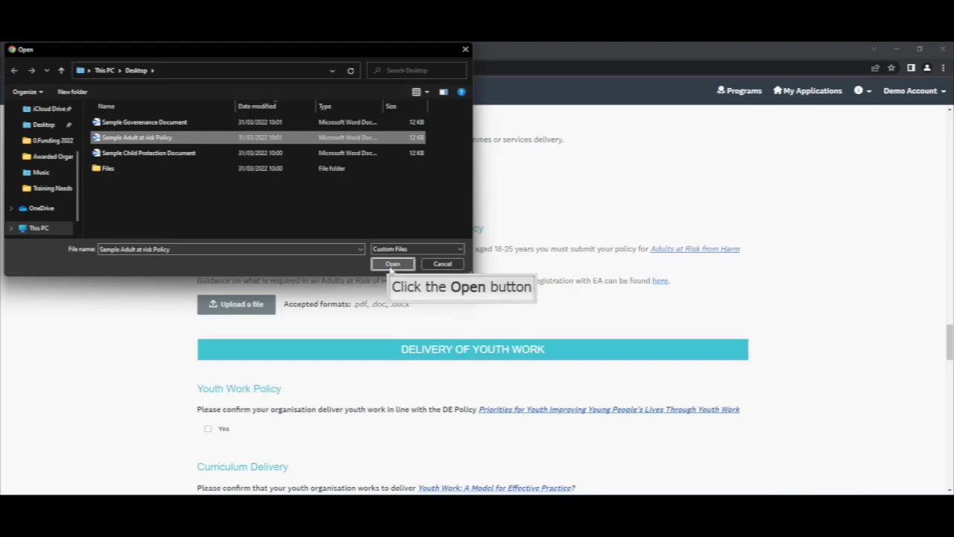
{"action": "left_click", "coordinate": [392, 264]}
{"action": "scroll", "coordinate": [379, 356], "scroll_direction": "down", "scroll_amount": 3}
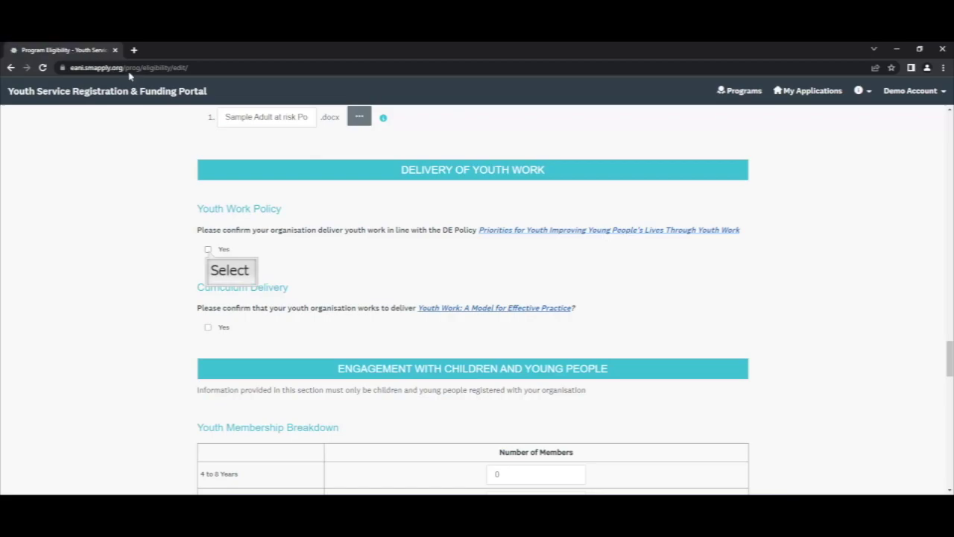
- Confirm youth work follows the DE Policy and delivers the Youth Work model, then reach Youth Membership Breakdown
{"action": "left_click", "coordinate": [208, 250]}
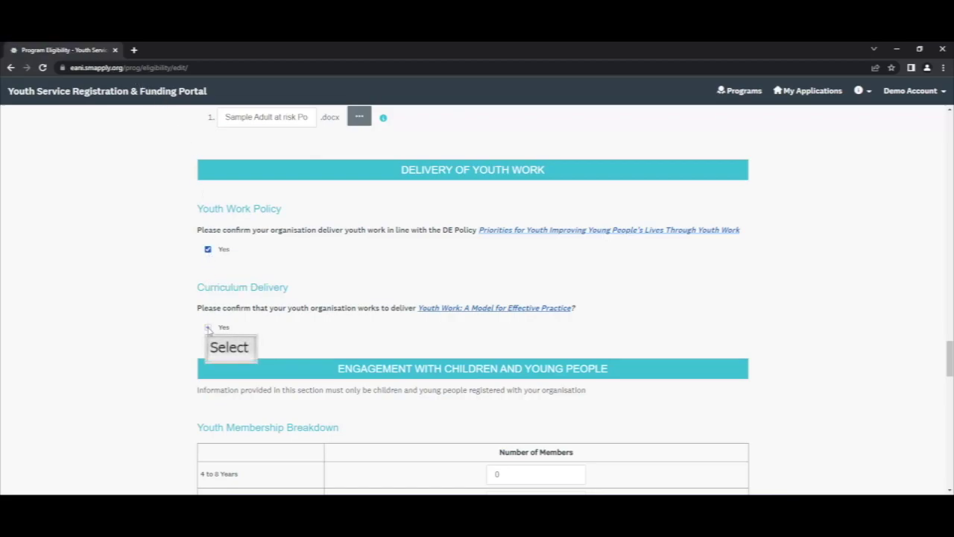
{"action": "left_click", "coordinate": [209, 327]}
{"action": "scroll", "coordinate": [209, 332], "scroll_direction": "down", "scroll_amount": 3}
{"action": "left_click_drag", "start_coordinate": [199, 230], "coordinate": [350, 234]}
{"action": "left_click", "coordinate": [350, 234]}
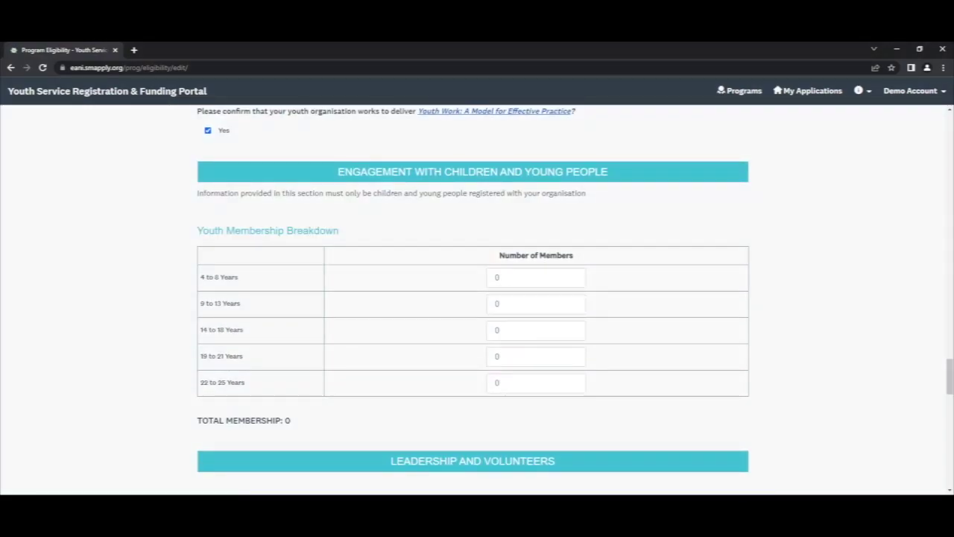
{"action": "triple_click", "coordinate": [199, 233]}
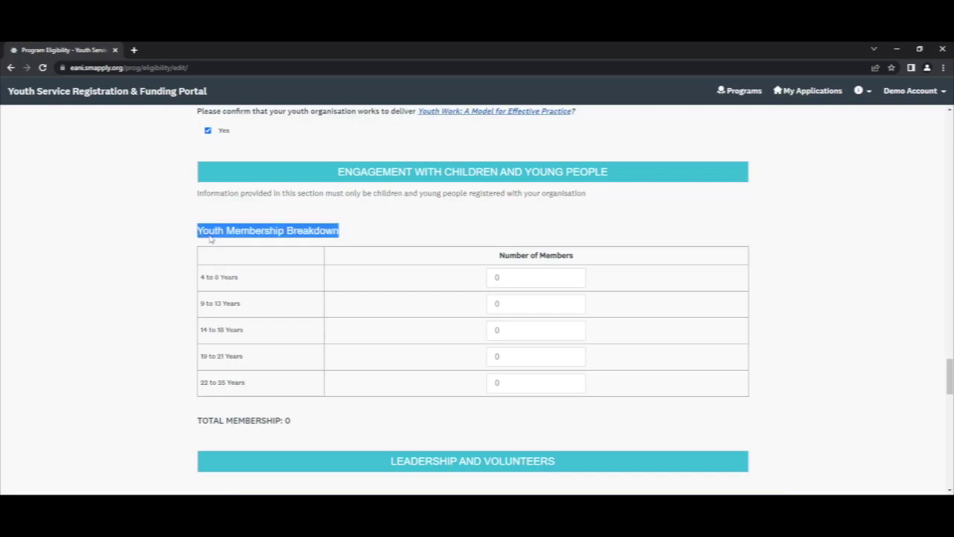
{"action": "left_click", "coordinate": [224, 277]}
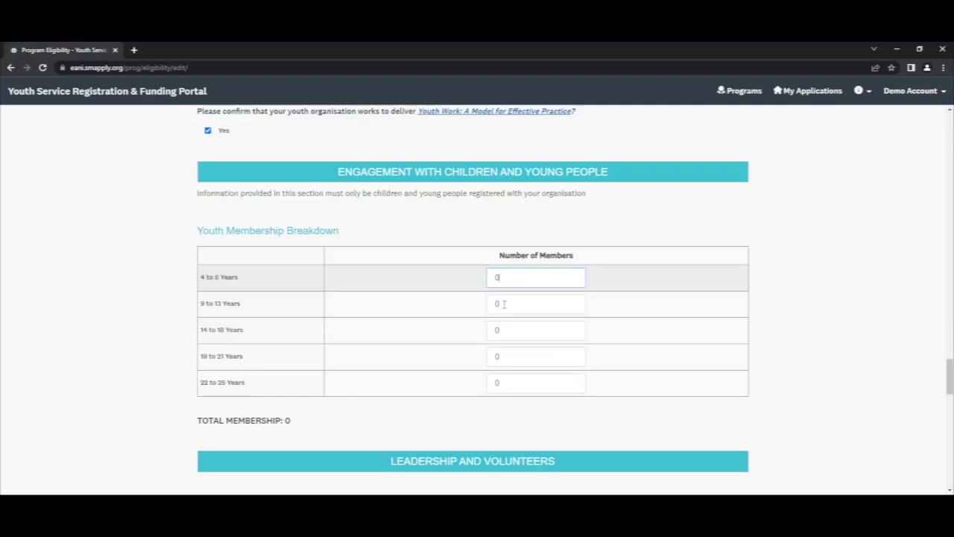
- Enter 25 members aged 9 to 13 and 50 aged 14 to 18, giving total membership 75
{"action": "left_click", "coordinate": [503, 304]}
{"action": "double_click", "coordinate": [489, 304]}
{"action": "type", "text": "25"}
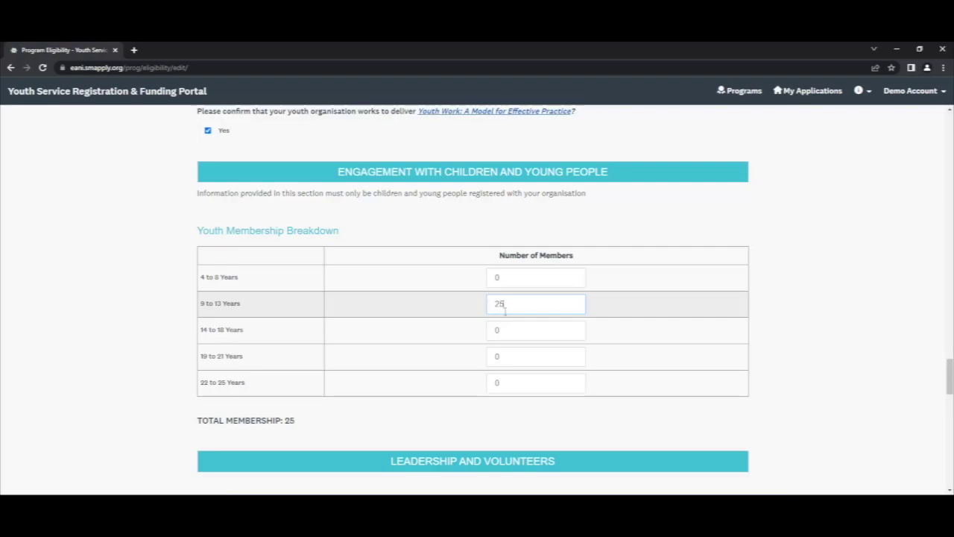
{"action": "double_click", "coordinate": [510, 329]}
{"action": "type", "text": "50"}
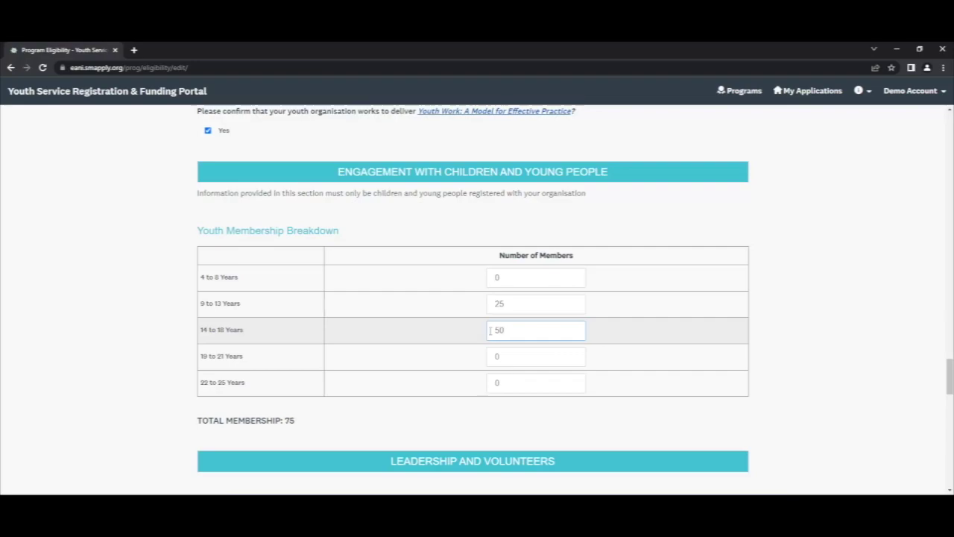
{"action": "left_click", "coordinate": [505, 359]}
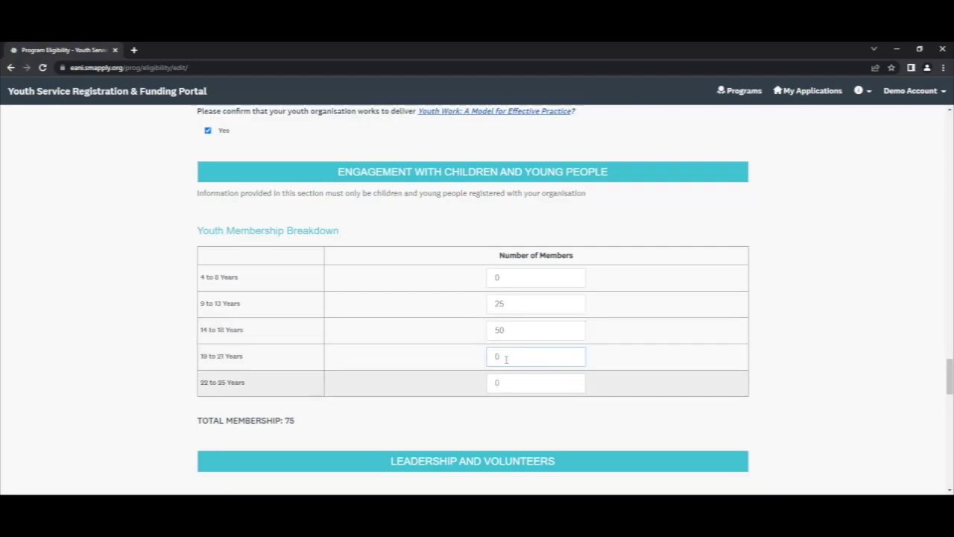
{"action": "left_click", "coordinate": [506, 383]}
{"action": "scroll", "coordinate": [504, 384], "scroll_direction": "down", "scroll_amount": 2}
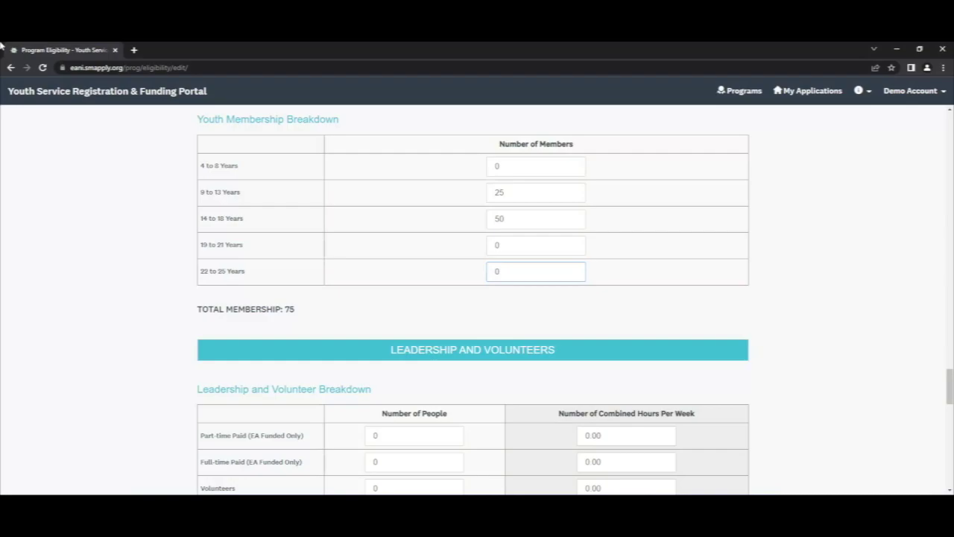
{"action": "left_click_drag", "start_coordinate": [296, 311], "coordinate": [192, 311]}
{"action": "scroll", "coordinate": [192, 312], "scroll_direction": "down", "scroll_amount": 2}
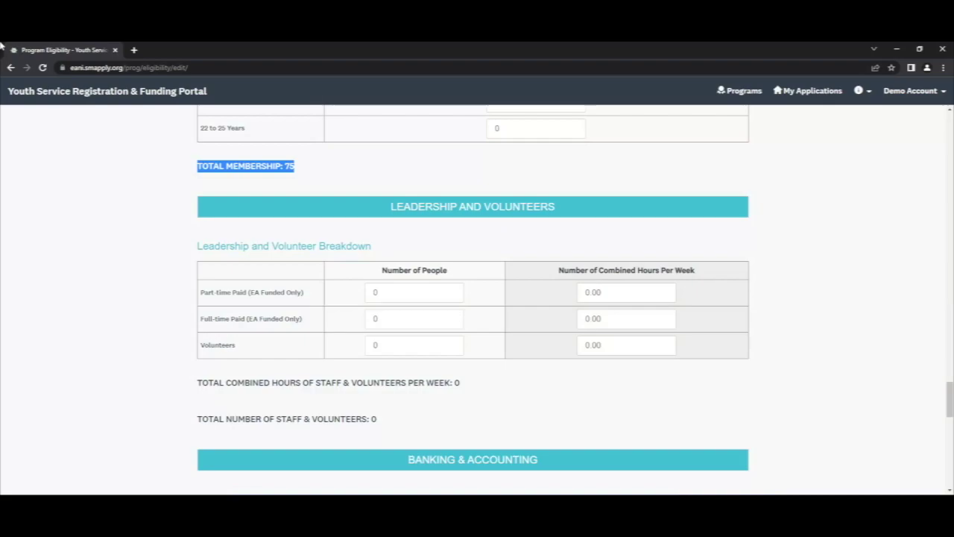
- Go through the Leadership and Volunteer Breakdown people and weekly-hours fields
{"action": "left_click_drag", "start_coordinate": [373, 246], "coordinate": [185, 244]}
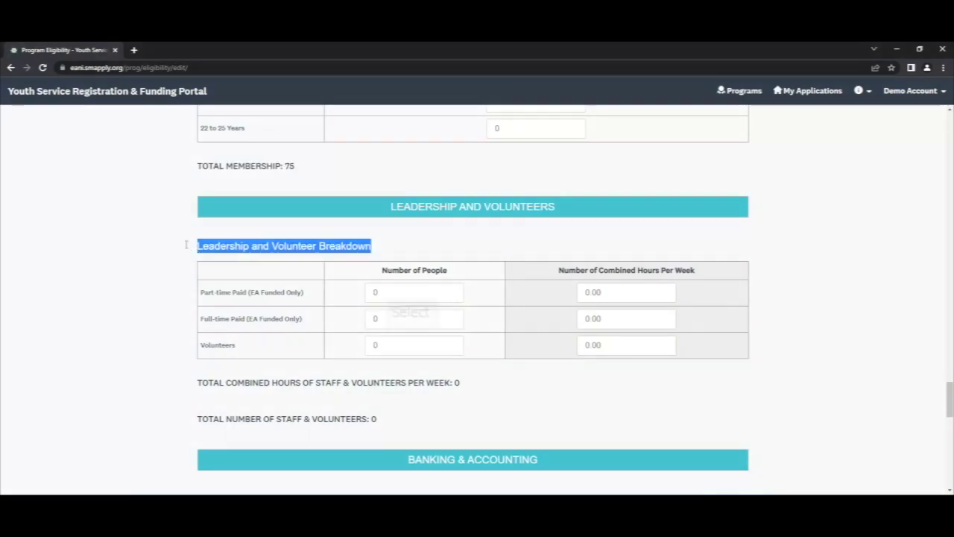
{"action": "left_click", "coordinate": [389, 292]}
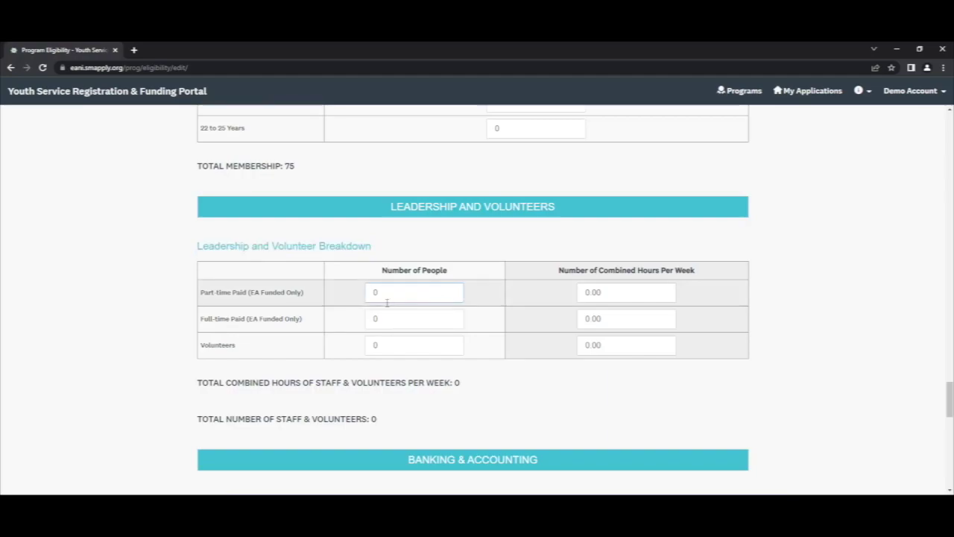
{"action": "left_click", "coordinate": [386, 319]}
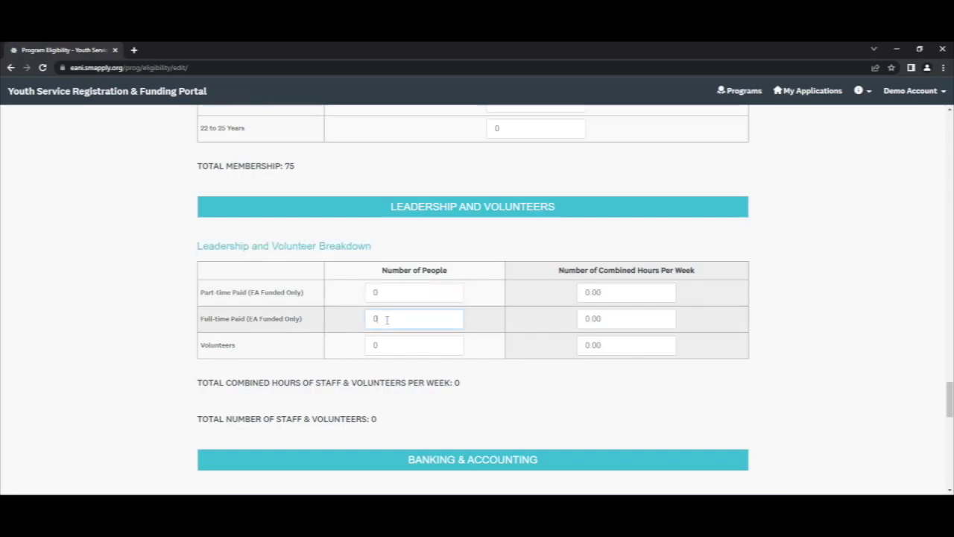
{"action": "left_click", "coordinate": [387, 344]}
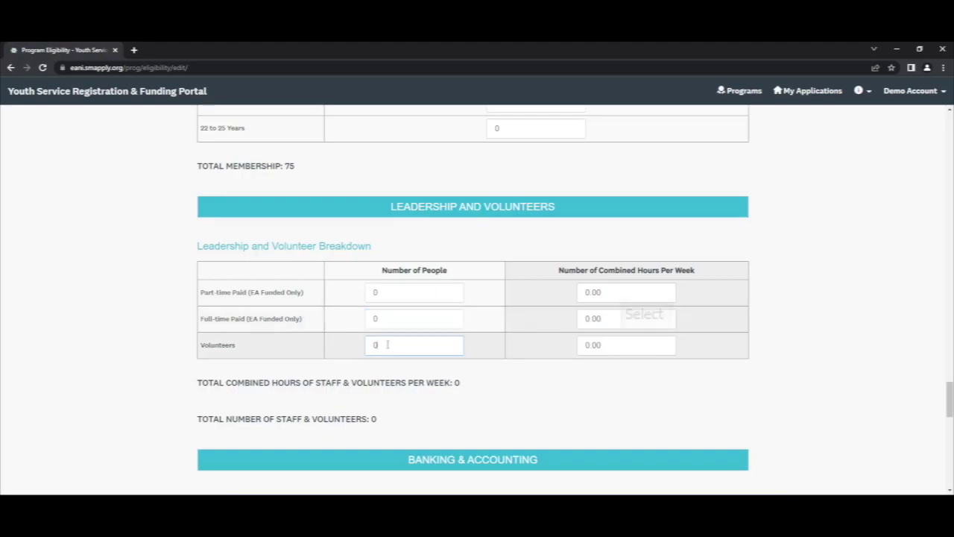
{"action": "left_click", "coordinate": [623, 293]}
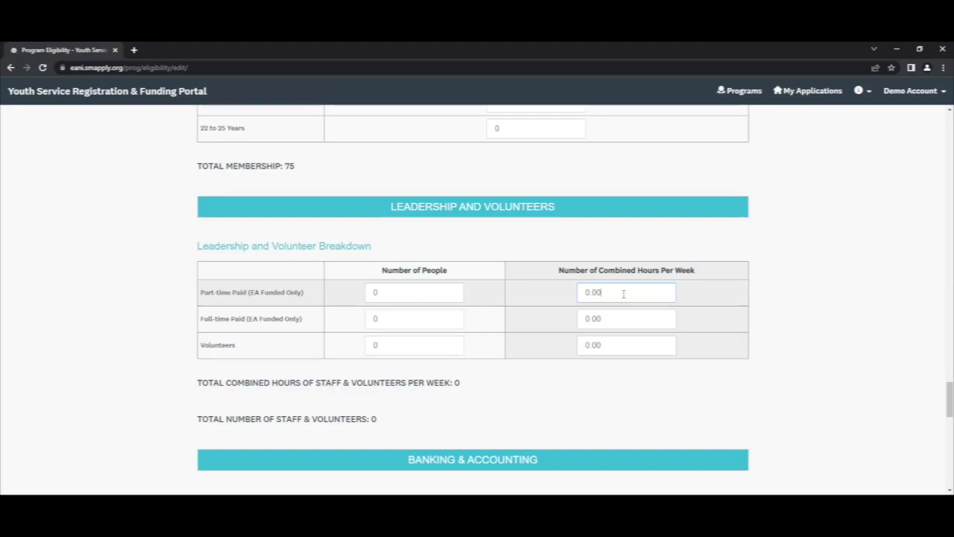
{"action": "left_click", "coordinate": [619, 319]}
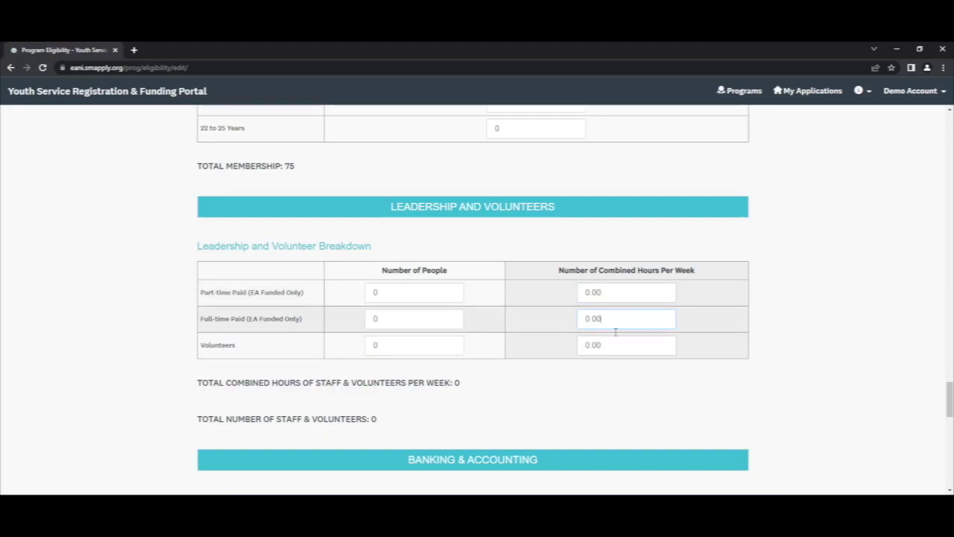
{"action": "left_click", "coordinate": [615, 348]}
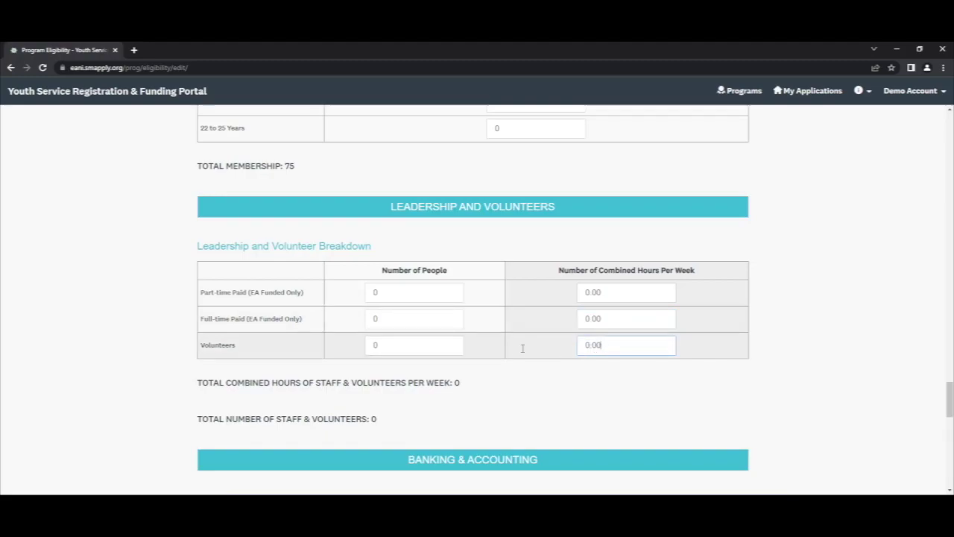
- Enter 10 volunteers with 30 combined weekly hours, so totals read 30 hours and 10 people
{"action": "left_click", "coordinate": [381, 345]}
{"action": "type", "text": "10"}
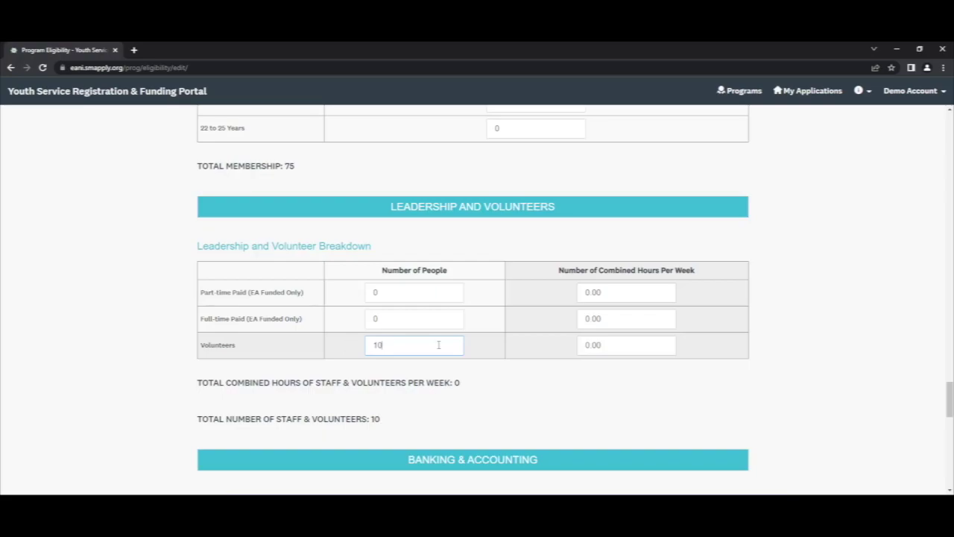
{"action": "left_click", "coordinate": [602, 344]}
{"action": "type", "text": "30"}
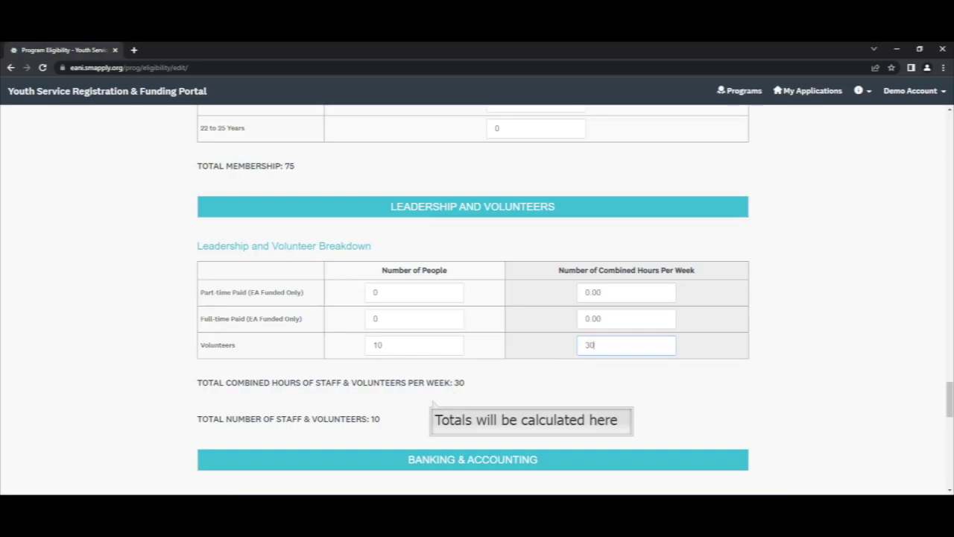
{"action": "left_click", "coordinate": [447, 411]}
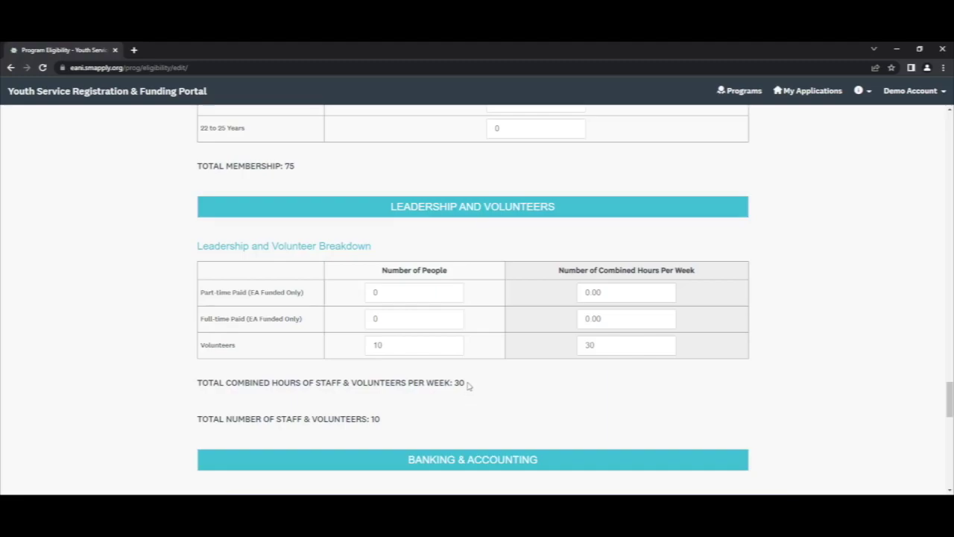
{"action": "left_click_drag", "start_coordinate": [468, 385], "coordinate": [174, 393]}
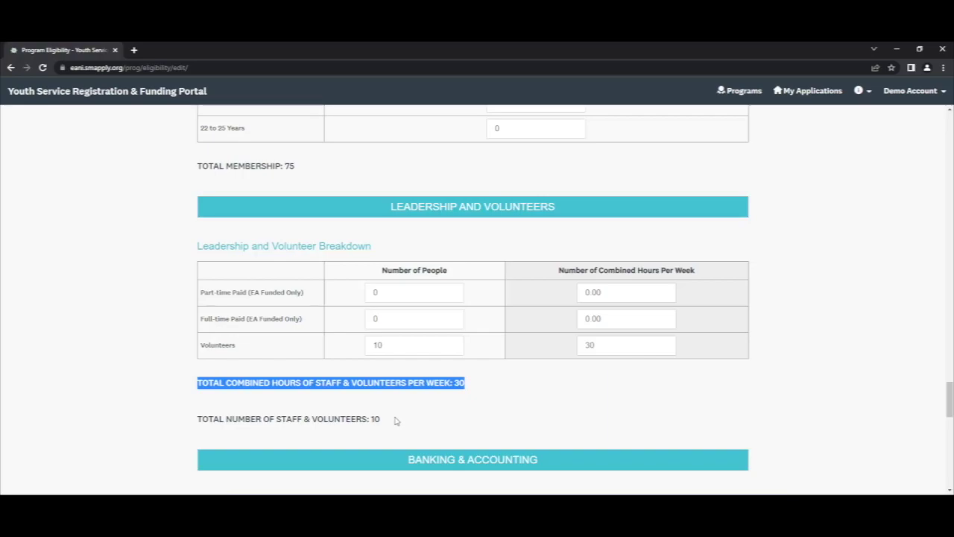
{"action": "left_click_drag", "start_coordinate": [395, 421], "coordinate": [146, 422]}
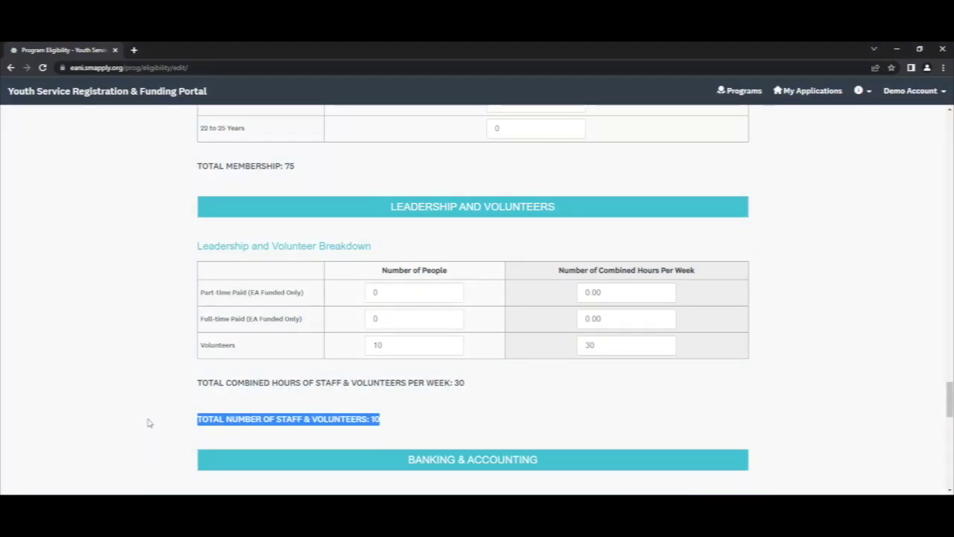
{"action": "left_click", "coordinate": [147, 421]}
{"action": "scroll", "coordinate": [150, 422], "scroll_direction": "down", "scroll_amount": 3}
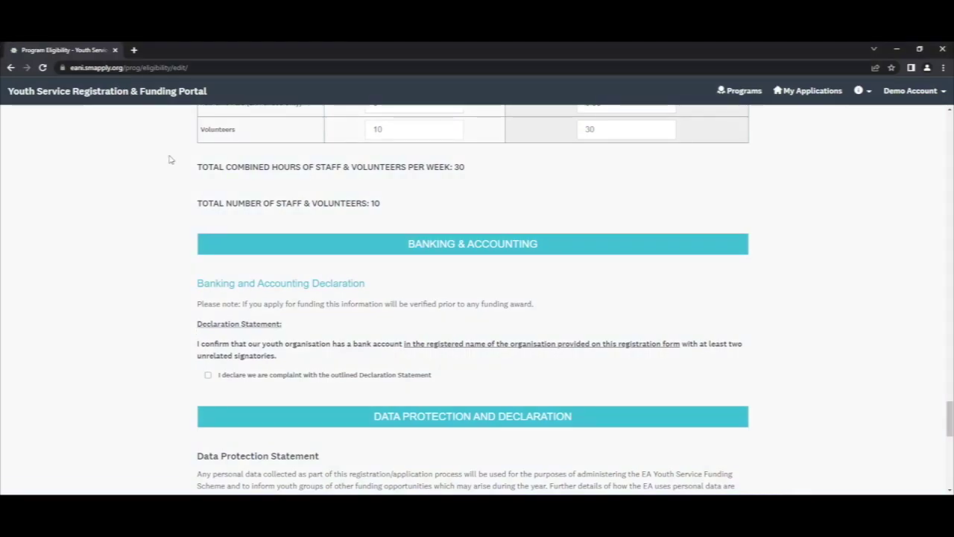
- Tick the banking and accounting declaration and untick the registration-correct certification
{"action": "left_click_drag", "start_coordinate": [196, 322], "coordinate": [291, 361]}
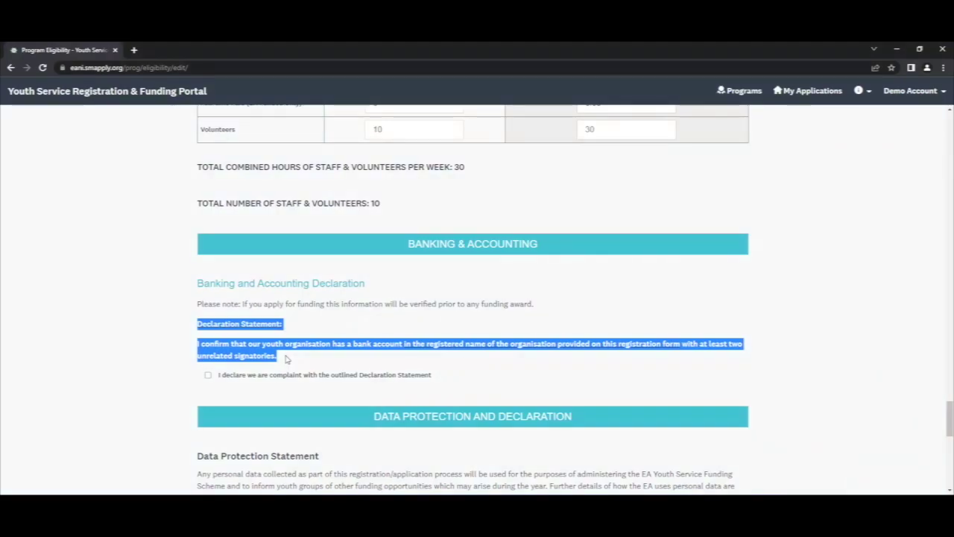
{"action": "left_click", "coordinate": [365, 326]}
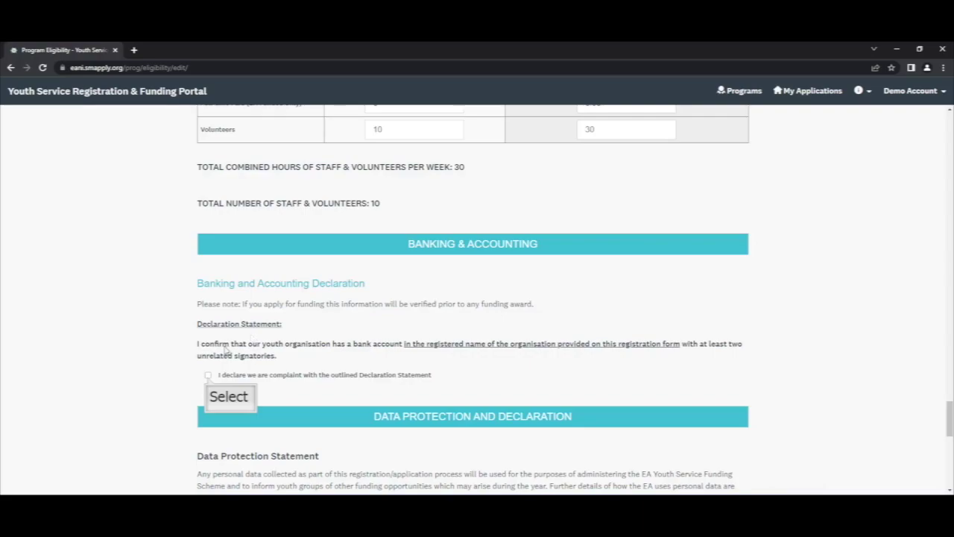
{"action": "left_click", "coordinate": [208, 376]}
{"action": "scroll", "coordinate": [208, 378], "scroll_direction": "down", "scroll_amount": 3}
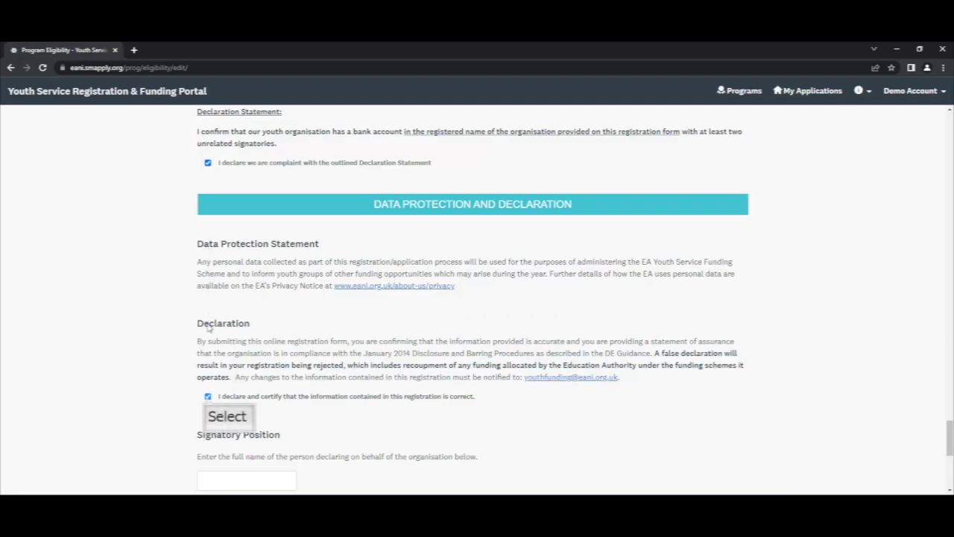
{"action": "left_click", "coordinate": [207, 396]}
{"action": "scroll", "coordinate": [208, 400], "scroll_direction": "down", "scroll_amount": 1}
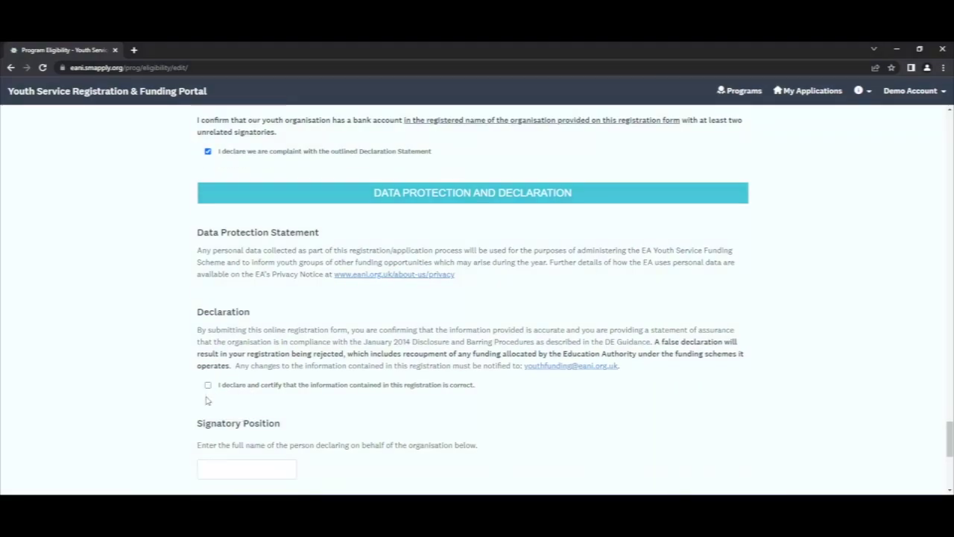
{"action": "scroll", "coordinate": [207, 401], "scroll_direction": "down", "scroll_amount": 2}
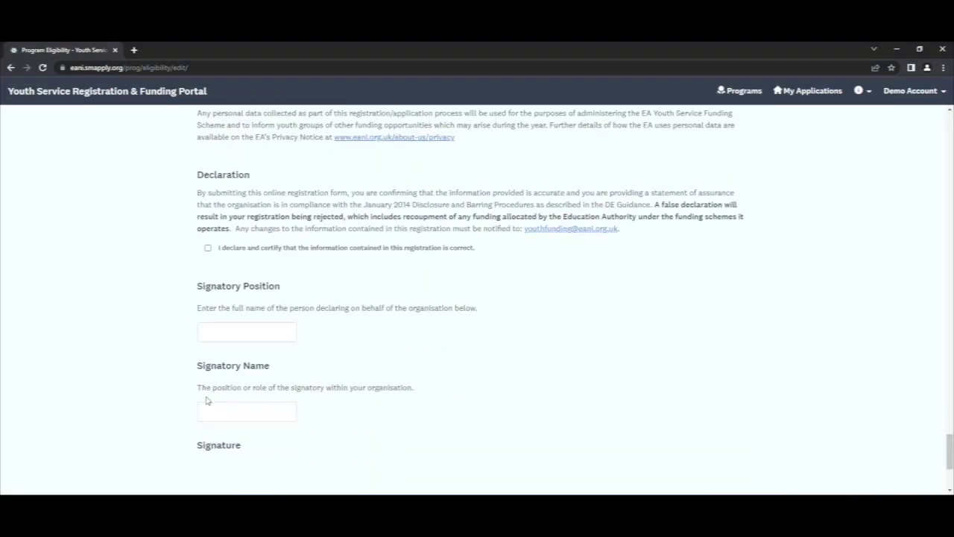
- Enter 'Leader in Charge' as Signatory Position and fill in the signatory name
{"action": "left_click", "coordinate": [214, 335]}
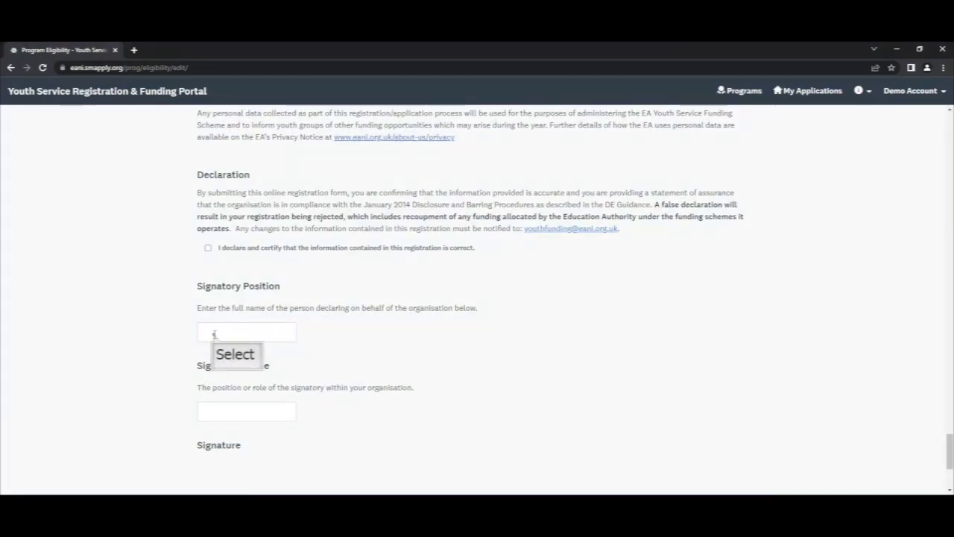
{"action": "type", "text": "Leader in Charge"}
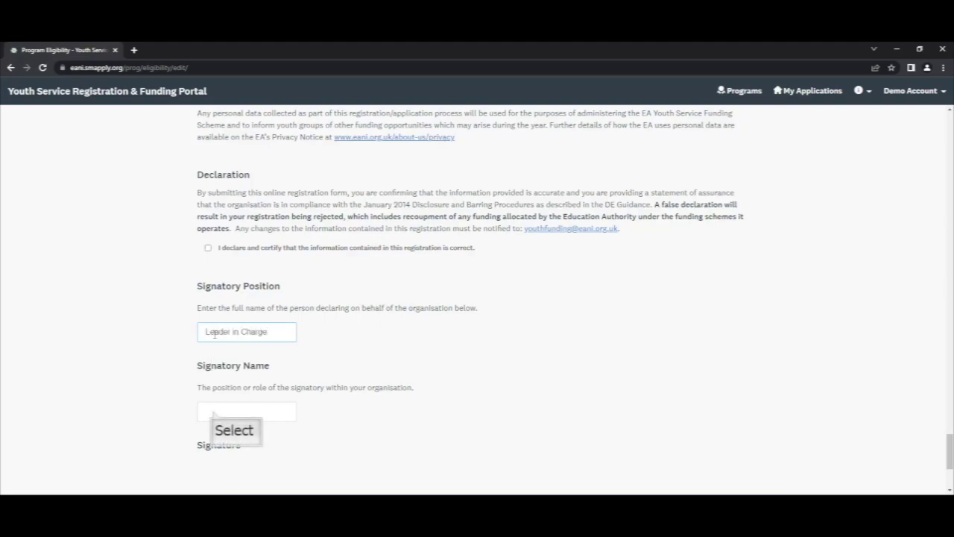
{"action": "left_click", "coordinate": [212, 410]}
{"action": "type", "text": "Leader Name"}
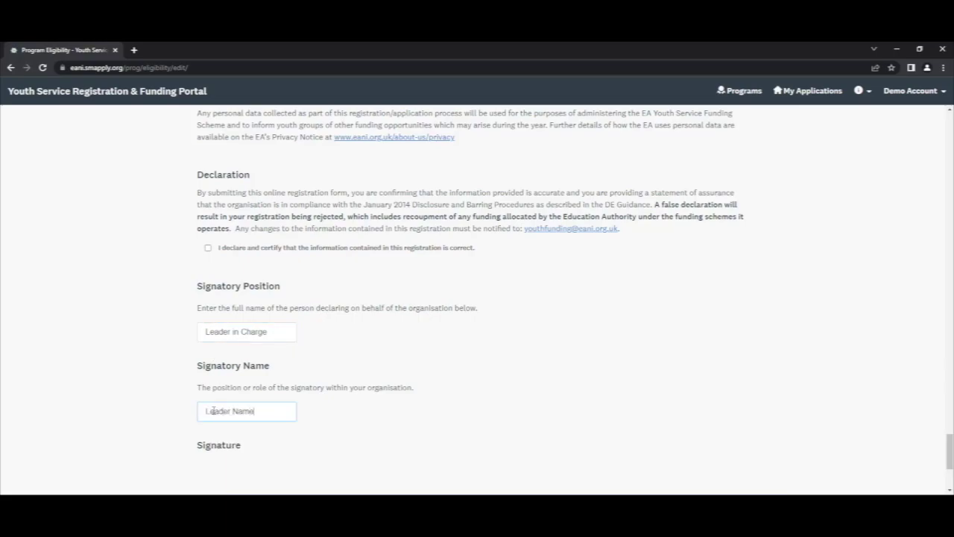
{"action": "scroll", "coordinate": [213, 410], "scroll_direction": "down", "scroll_amount": 3}
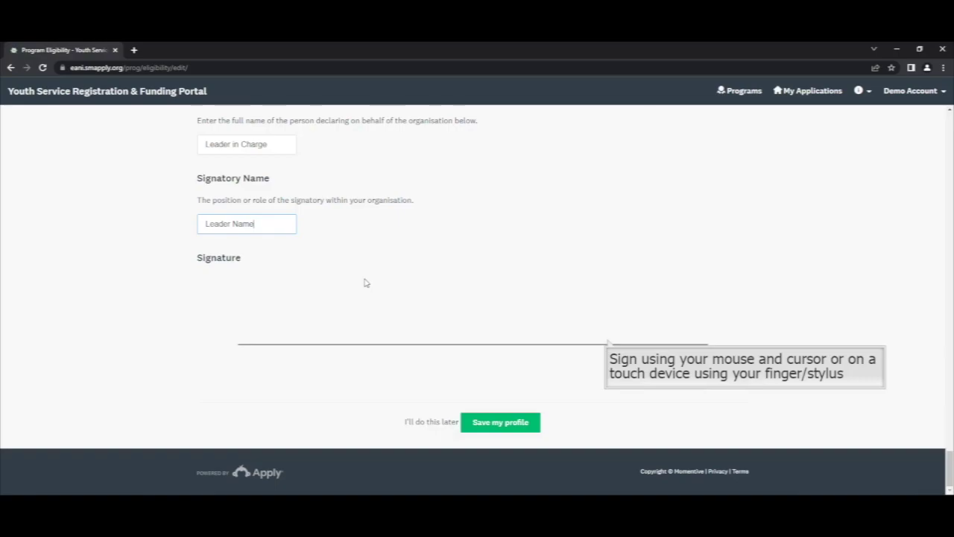
- Draw a signature, submit the eligibility profile with YES, and decline Chrome's save-address offer
{"action": "mouse_move", "coordinate": [430, 278]}
{"action": "left_mouse_down"}
{"action": "mouse_move", "coordinate": [549, 295]}
{"action": "mouse_move", "coordinate": [415, 336]}
{"action": "mouse_move", "coordinate": [652, 316]}
{"action": "mouse_move", "coordinate": [695, 298]}
{"action": "left_mouse_up"}
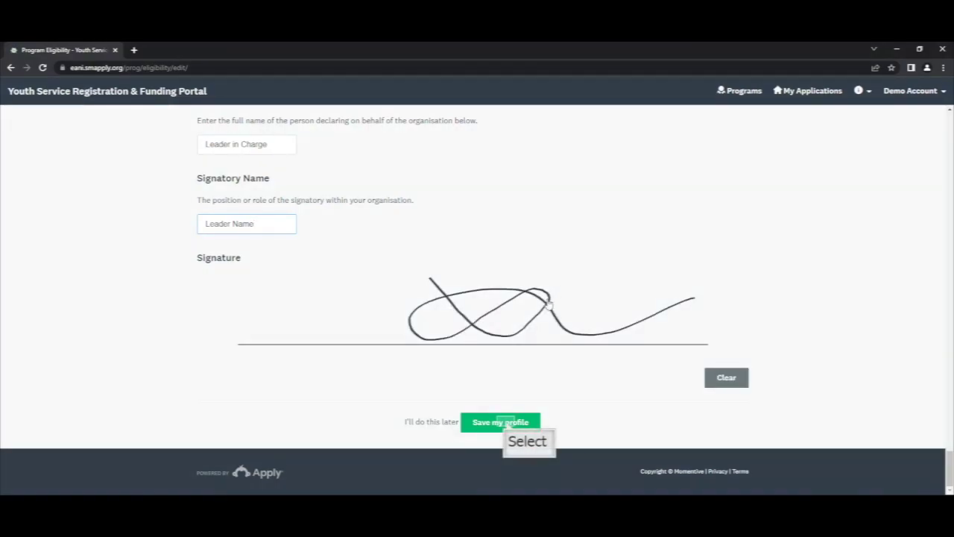
{"action": "left_click", "coordinate": [506, 424]}
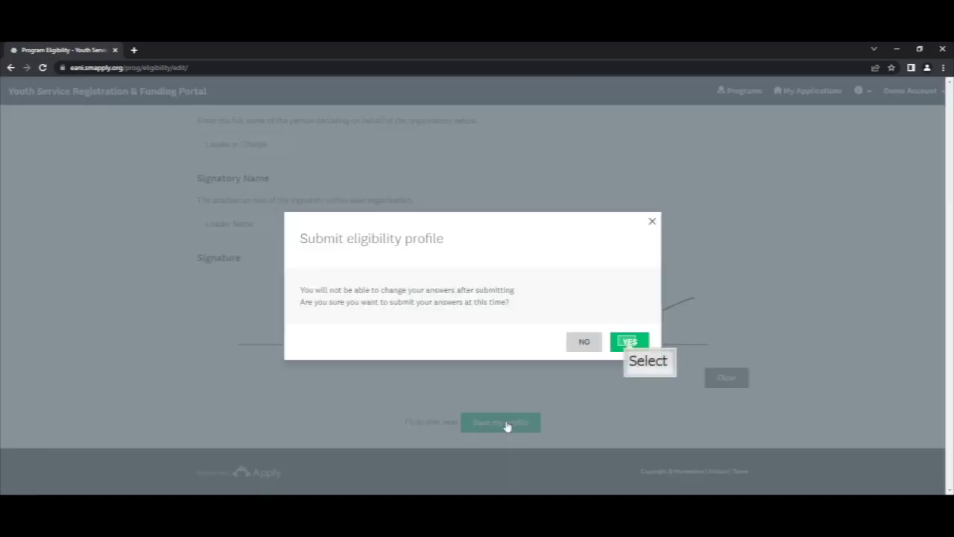
{"action": "left_click", "coordinate": [630, 342]}
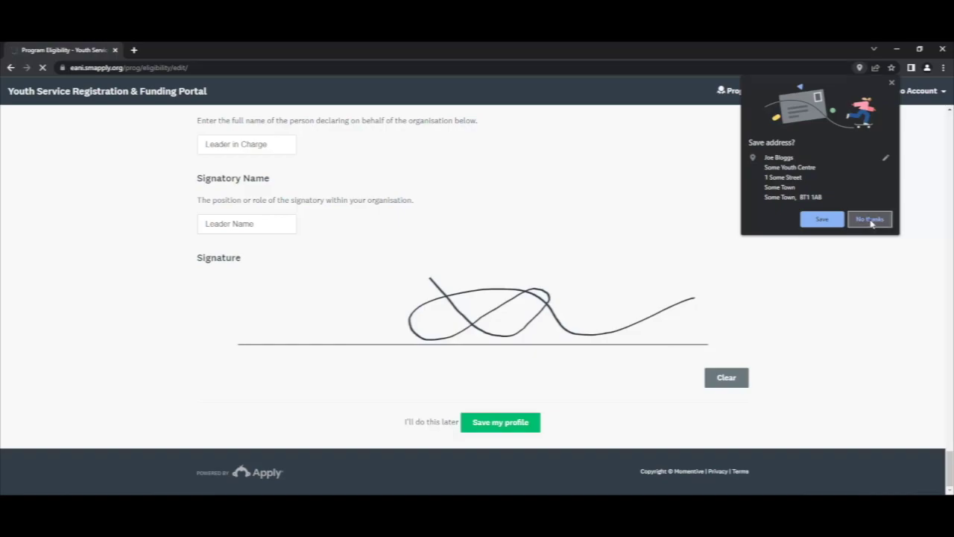
{"action": "left_click", "coordinate": [869, 219]}
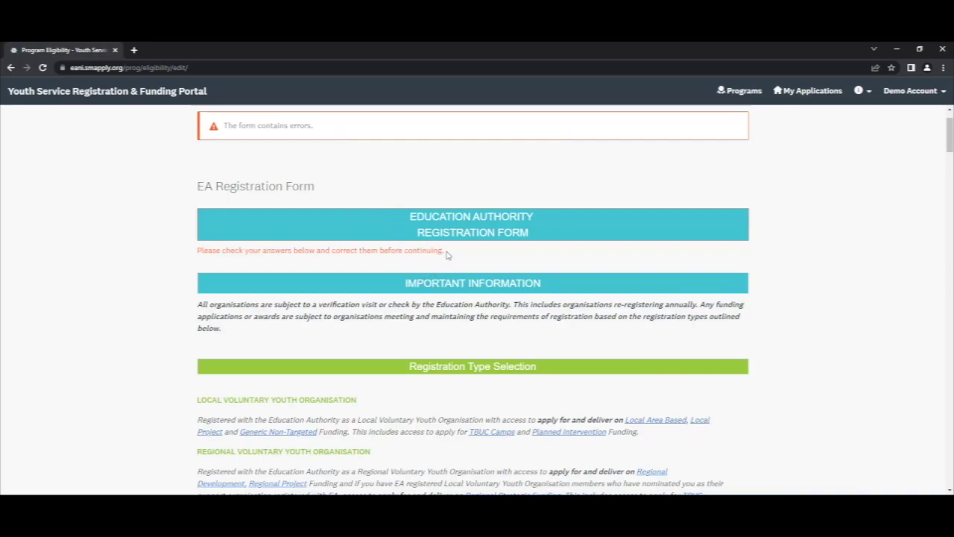
- Scroll down to the Declaration question flagged 'An answer to this question is required.'
{"action": "left_click_drag", "start_coordinate": [447, 255], "coordinate": [187, 254]}
{"action": "scroll", "coordinate": [256, 343], "scroll_direction": "down", "scroll_amount": 3}
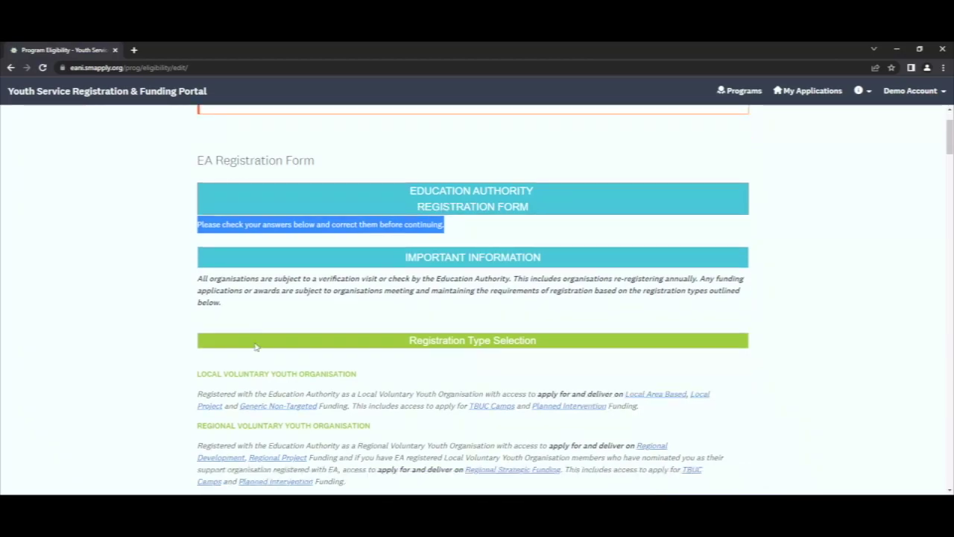
{"action": "scroll", "coordinate": [256, 346], "scroll_direction": "down", "scroll_amount": 8}
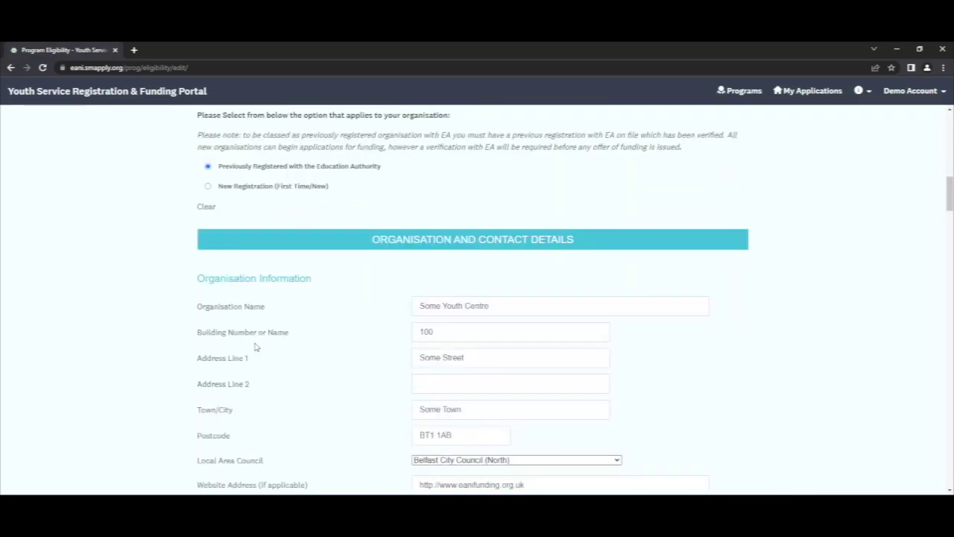
{"action": "scroll", "coordinate": [255, 346], "scroll_direction": "down", "scroll_amount": 10}
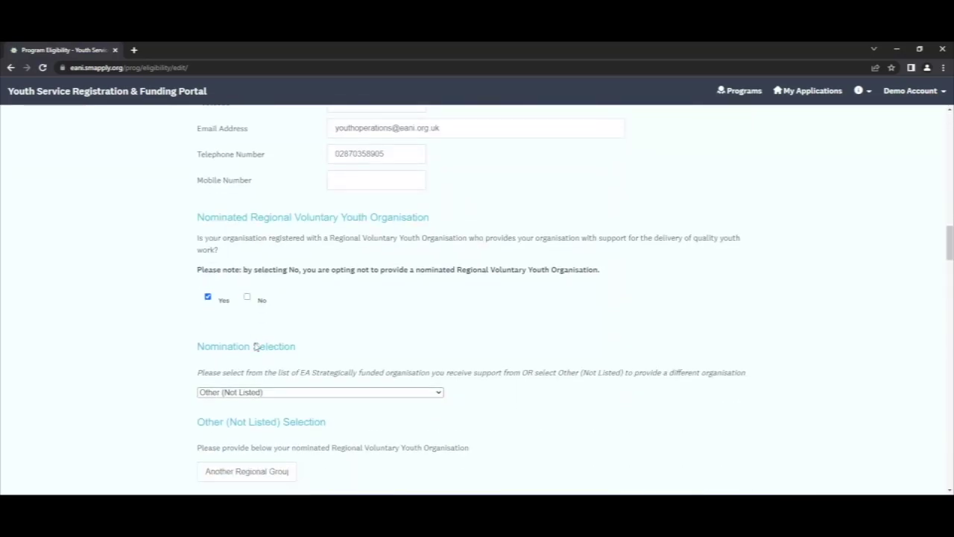
{"action": "scroll", "coordinate": [256, 346], "scroll_direction": "down", "scroll_amount": 10}
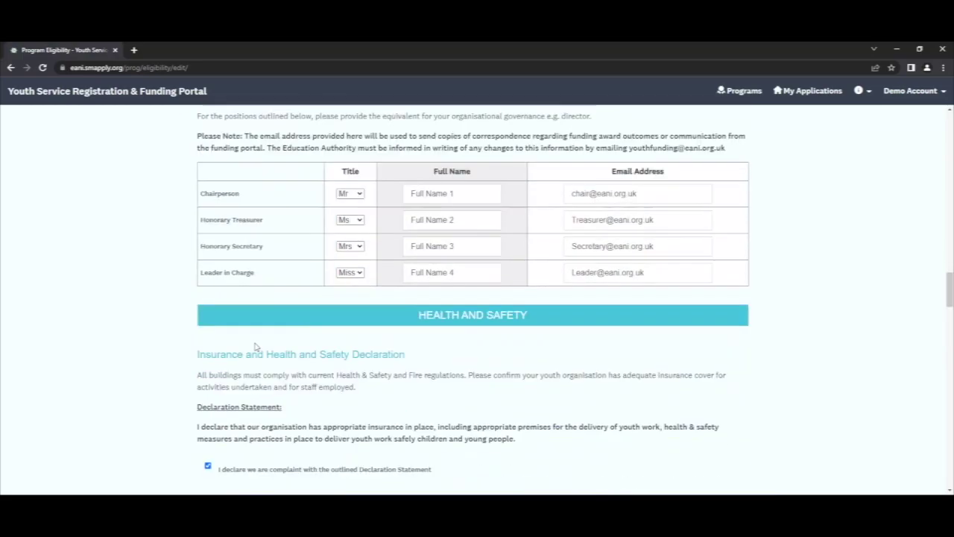
{"action": "scroll", "coordinate": [256, 346], "scroll_direction": "down", "scroll_amount": 10}
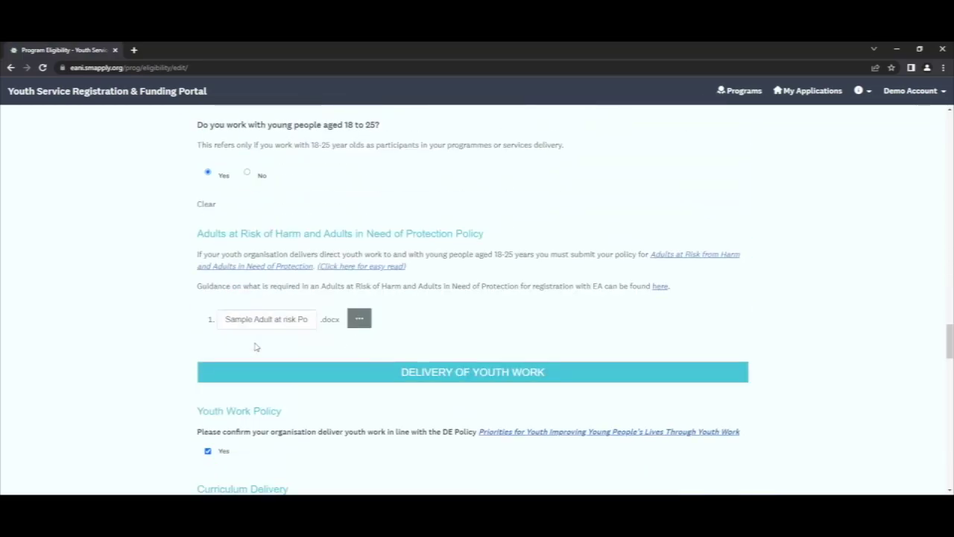
{"action": "scroll", "coordinate": [256, 346], "scroll_direction": "down", "scroll_amount": 10}
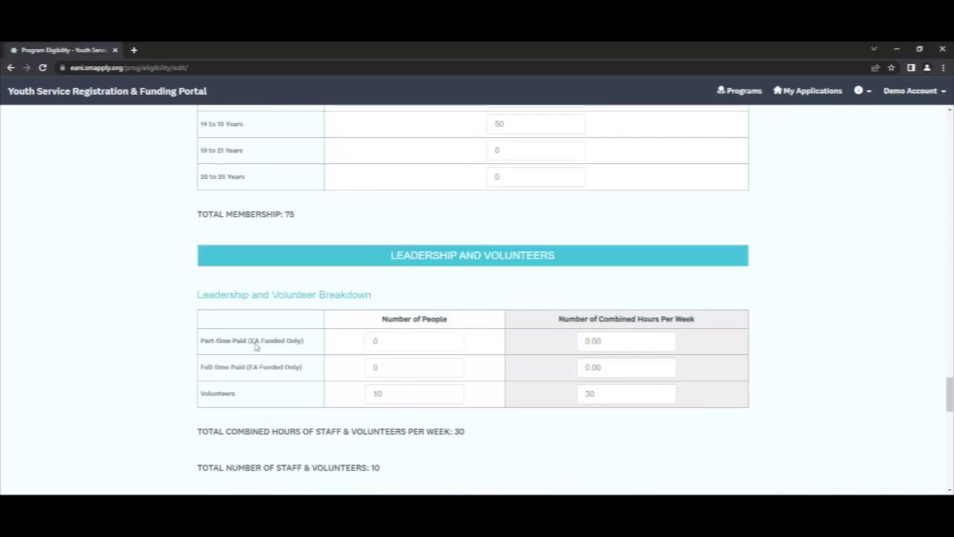
{"action": "scroll", "coordinate": [256, 346], "scroll_direction": "down", "scroll_amount": 8}
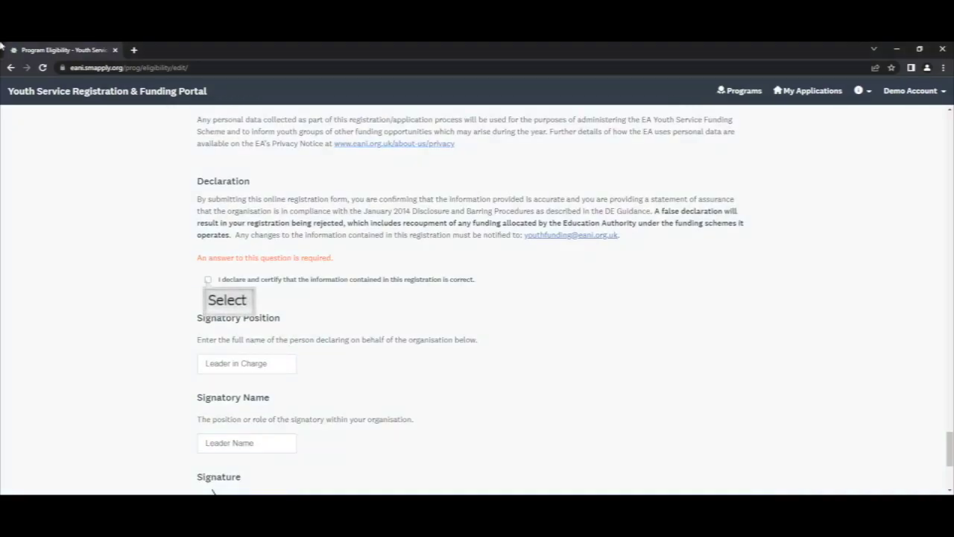
- Tick the registration certification and resubmit the eligibility profile, confirming with YES
{"action": "left_click", "coordinate": [207, 280]}
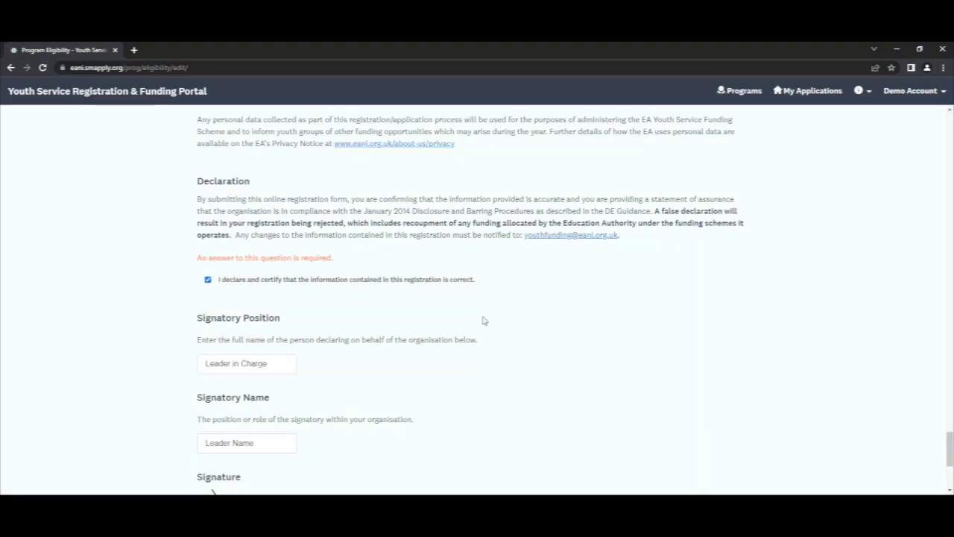
{"action": "scroll", "coordinate": [481, 320], "scroll_direction": "down", "scroll_amount": 4}
{"action": "scroll", "coordinate": [482, 321], "scroll_direction": "up", "scroll_amount": 1}
{"action": "scroll", "coordinate": [481, 320], "scroll_direction": "up", "scroll_amount": 2}
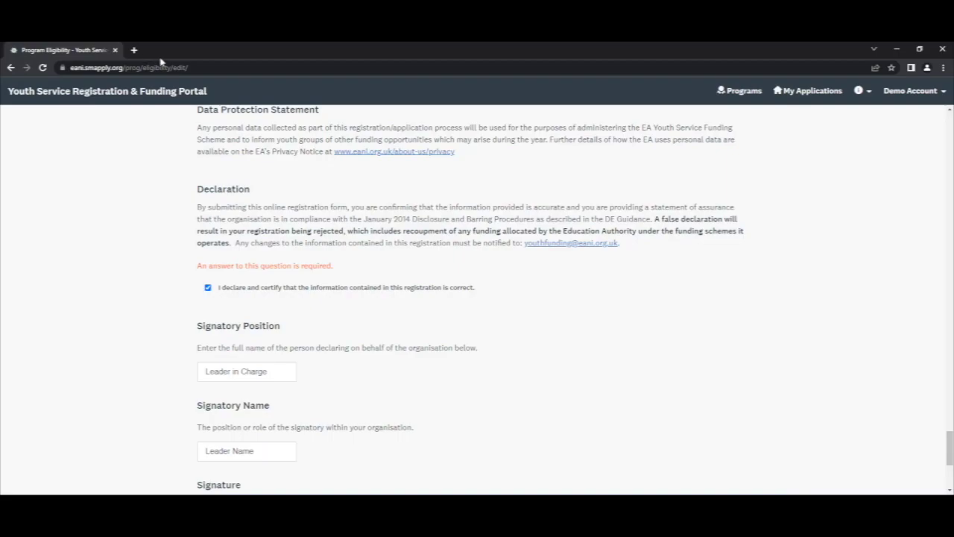
{"action": "left_click_drag", "start_coordinate": [341, 268], "coordinate": [194, 269]}
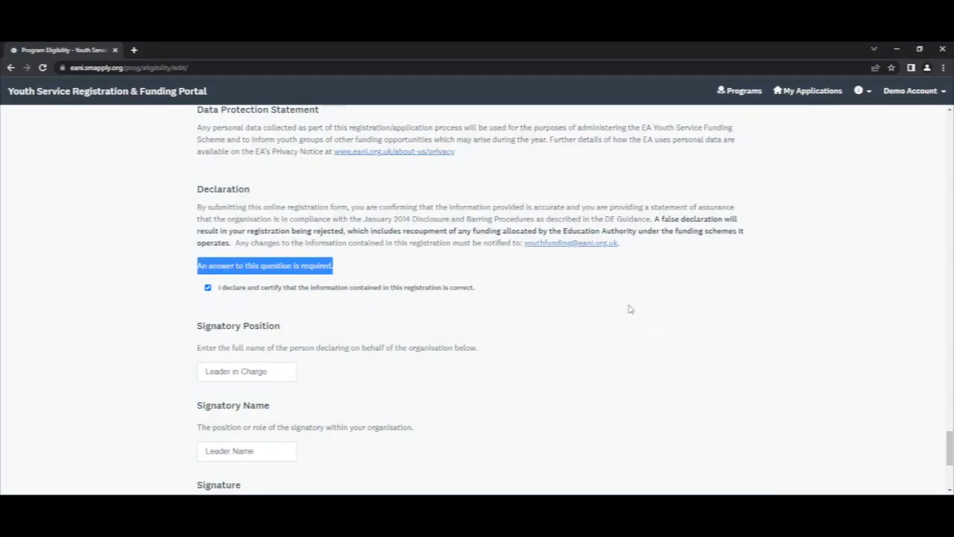
{"action": "left_click", "coordinate": [656, 337]}
{"action": "scroll", "coordinate": [655, 337], "scroll_direction": "down", "scroll_amount": 3}
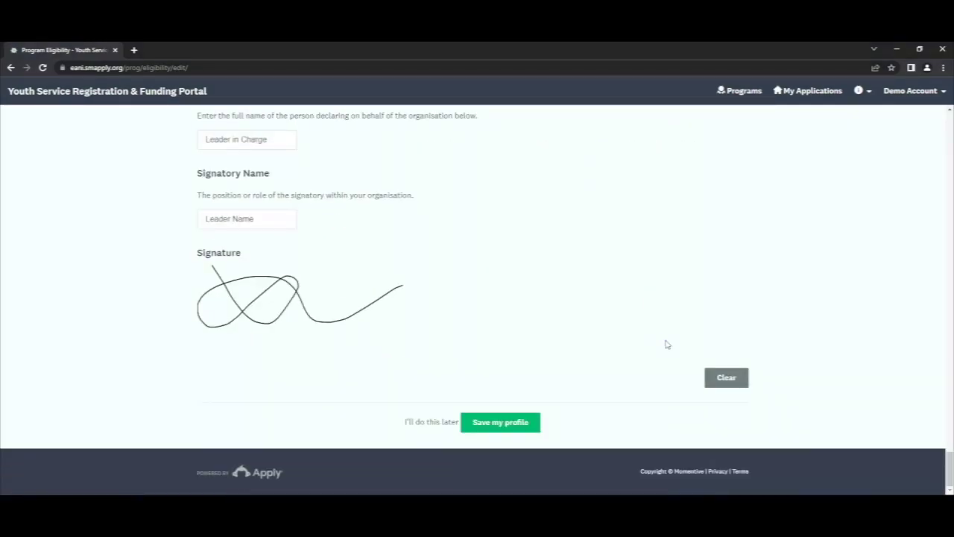
{"action": "left_click", "coordinate": [510, 427]}
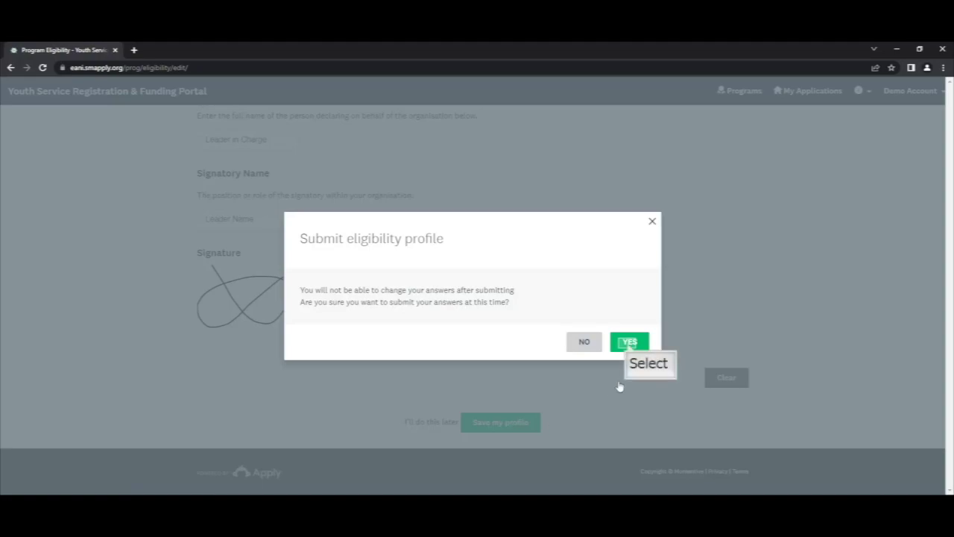
{"action": "left_click", "coordinate": [629, 343]}
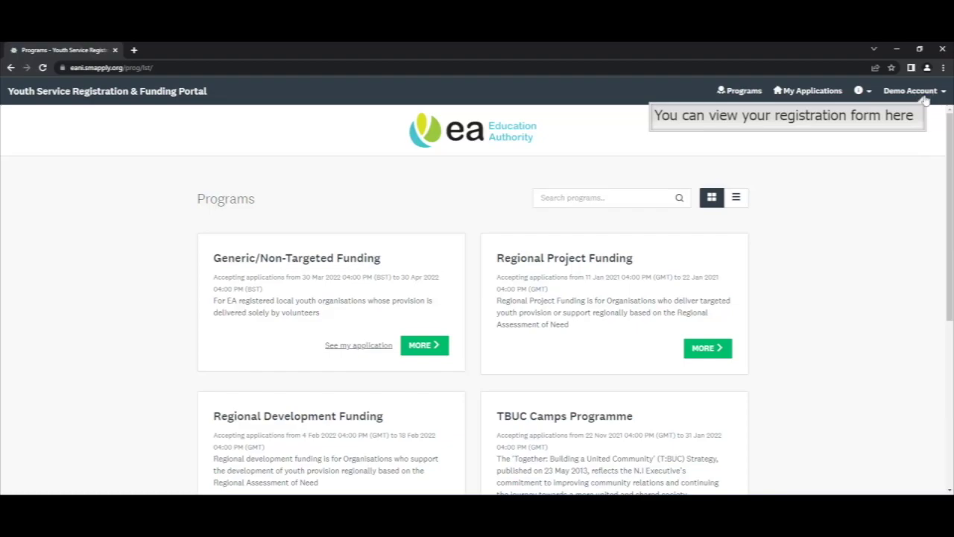
- Go to My Account from the Demo Account menu to view the submitted registration details
{"action": "left_click", "coordinate": [925, 99]}
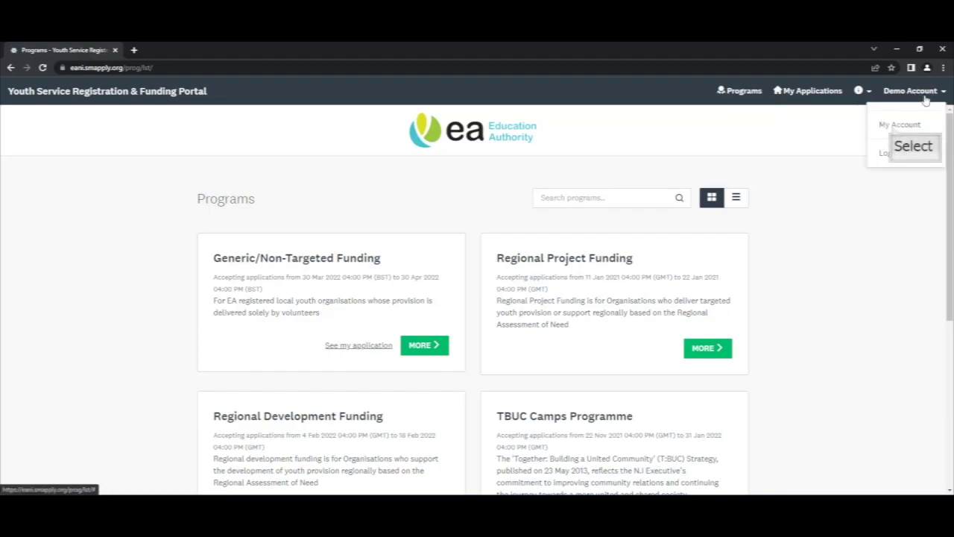
{"action": "left_click", "coordinate": [895, 127]}
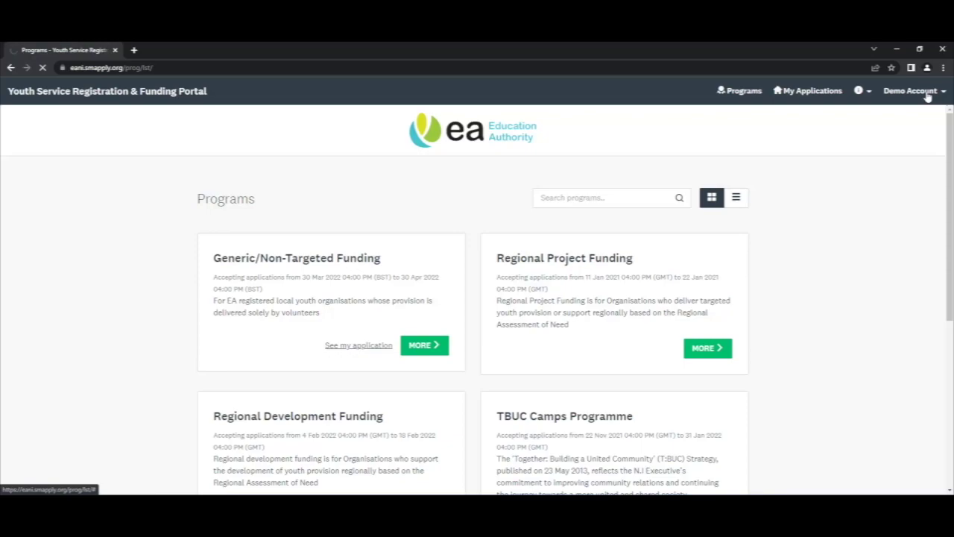
{"action": "left_click", "coordinate": [927, 95]}
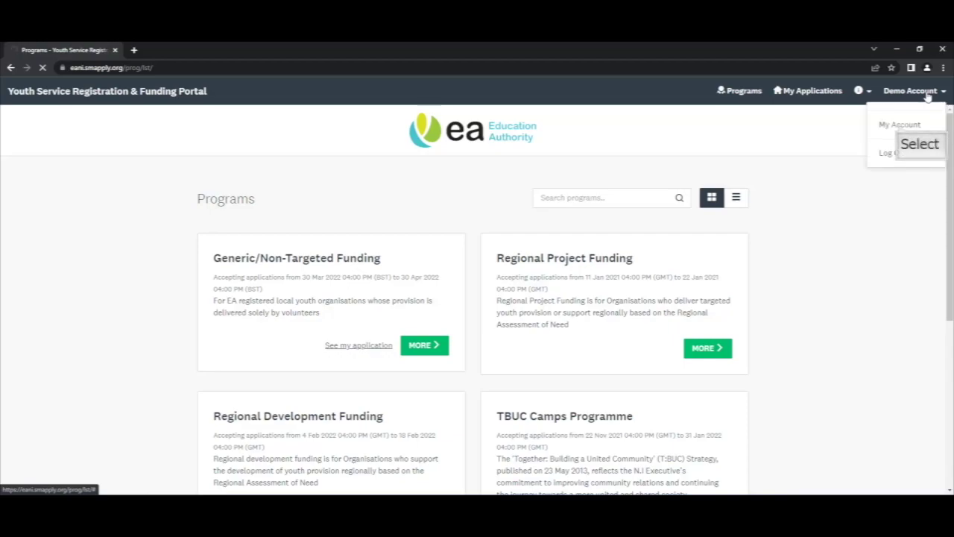
{"action": "left_click", "coordinate": [900, 124]}
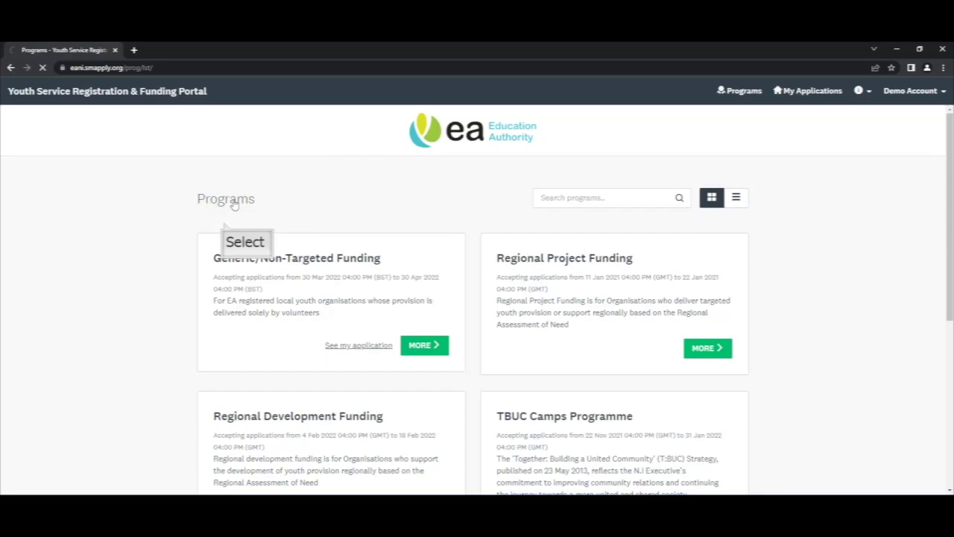
{"action": "scroll", "coordinate": [485, 311], "scroll_direction": "down", "scroll_amount": 5}
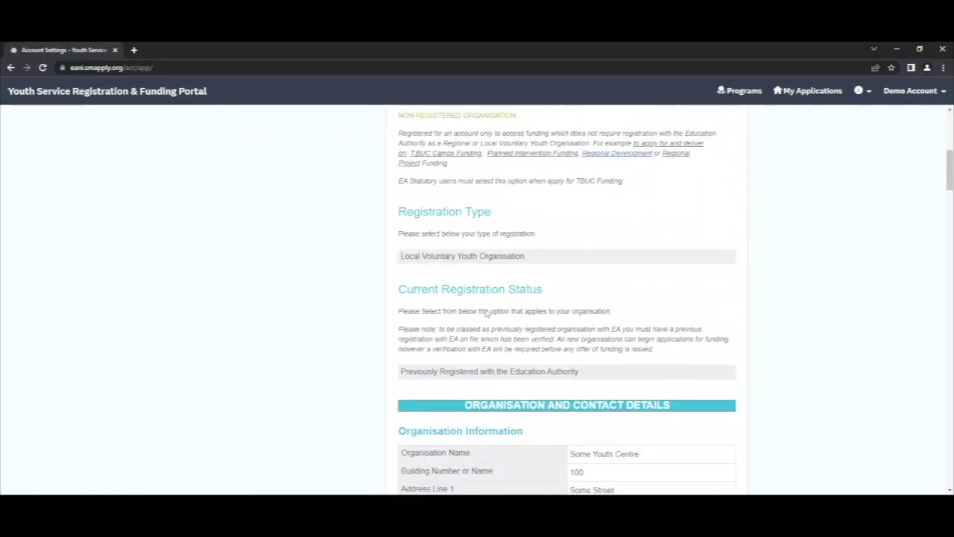
- Switch to the My Profile account settings
{"action": "scroll", "coordinate": [485, 313], "scroll_direction": "down", "scroll_amount": 6}
{"action": "scroll", "coordinate": [485, 313], "scroll_direction": "up", "scroll_amount": 1}
{"action": "scroll", "coordinate": [486, 313], "scroll_direction": "up", "scroll_amount": 10}
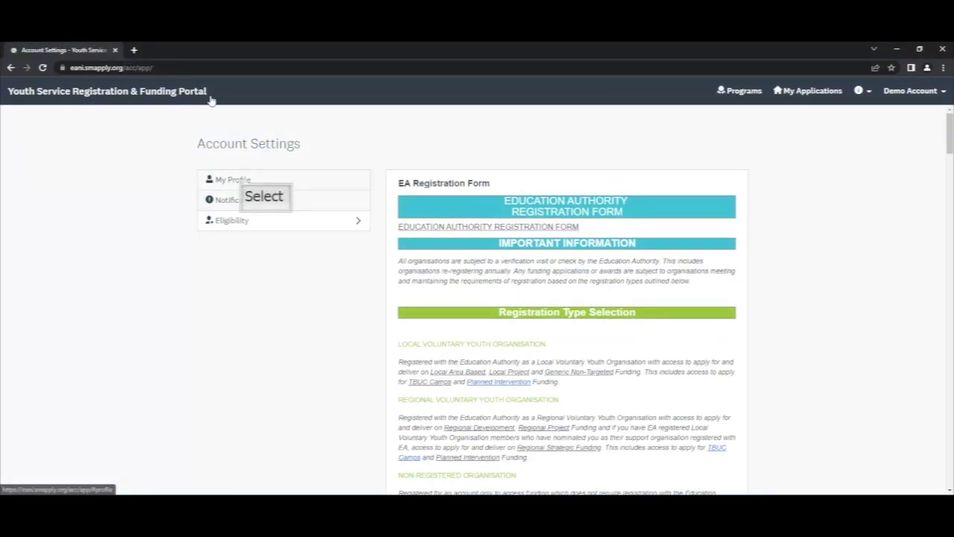
{"action": "left_click", "coordinate": [241, 180]}
{"action": "scroll", "coordinate": [509, 292], "scroll_direction": "down", "scroll_amount": 3}
{"action": "scroll", "coordinate": [509, 292], "scroll_direction": "down", "scroll_amount": 2}
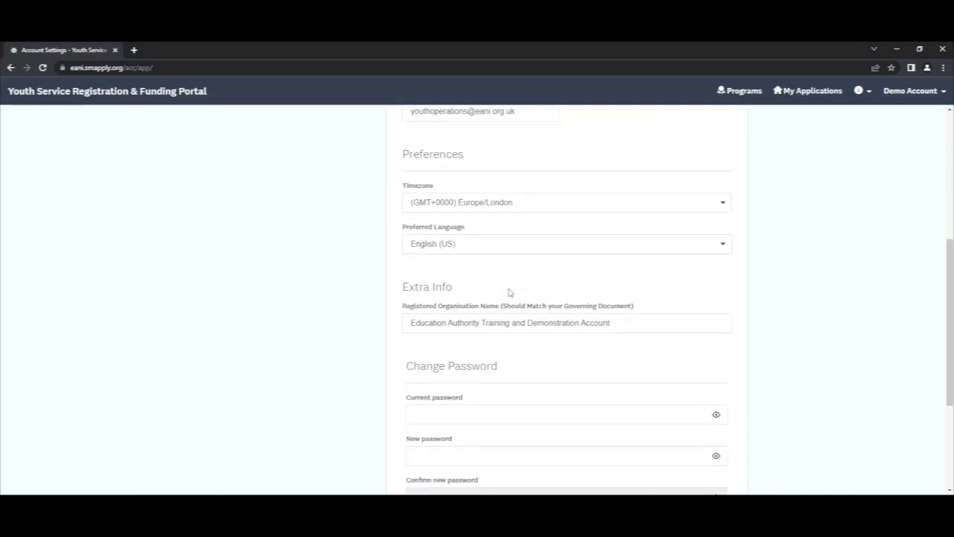
{"action": "scroll", "coordinate": [508, 292], "scroll_direction": "up", "scroll_amount": 1}
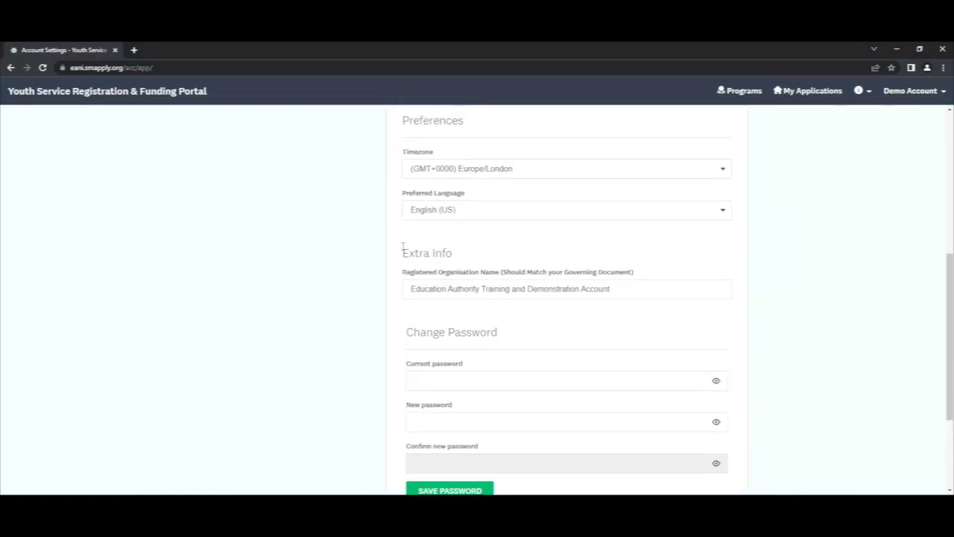
- Save the Extra Info with the Registered Organisation Name, then return to Programs
{"action": "left_click_drag", "start_coordinate": [403, 256], "coordinate": [477, 258]}
{"action": "left_click", "coordinate": [479, 259]}
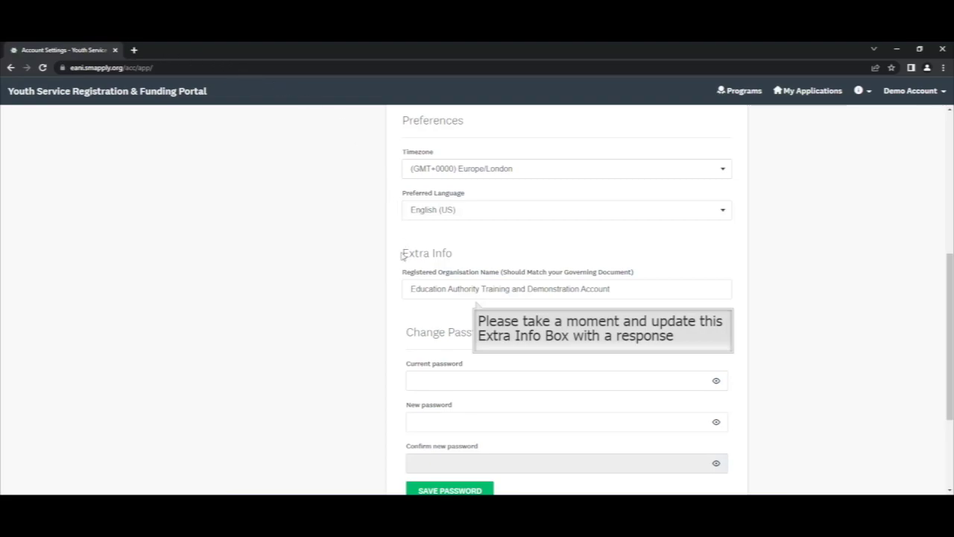
{"action": "triple_click", "coordinate": [402, 255]}
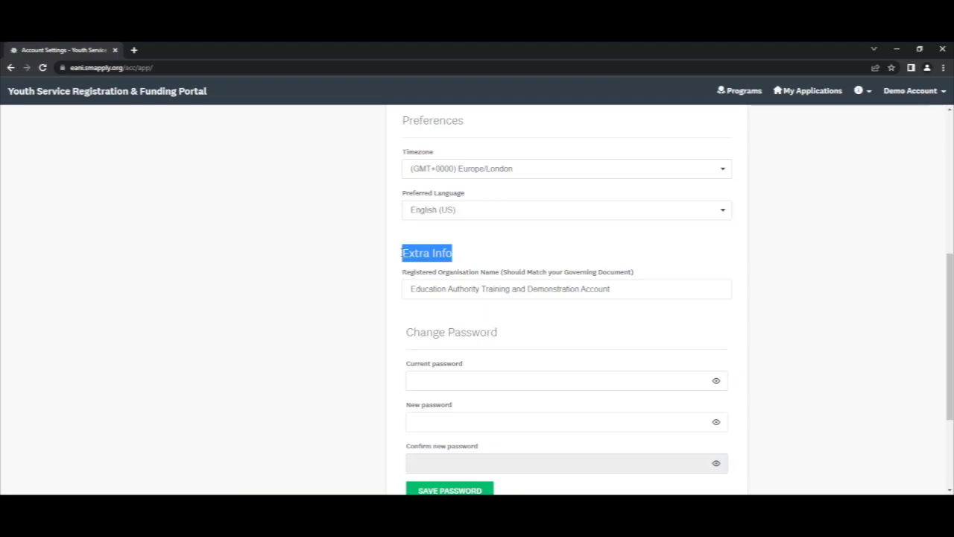
{"action": "left_click_drag", "start_coordinate": [617, 287], "coordinate": [407, 288]}
{"action": "scroll", "coordinate": [333, 305], "scroll_direction": "down", "scroll_amount": 2}
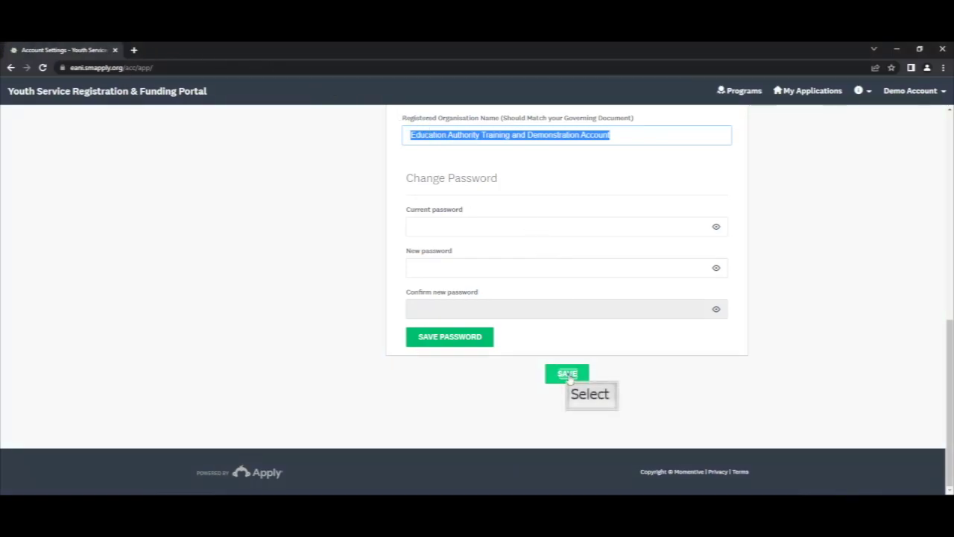
{"action": "left_click", "coordinate": [567, 374]}
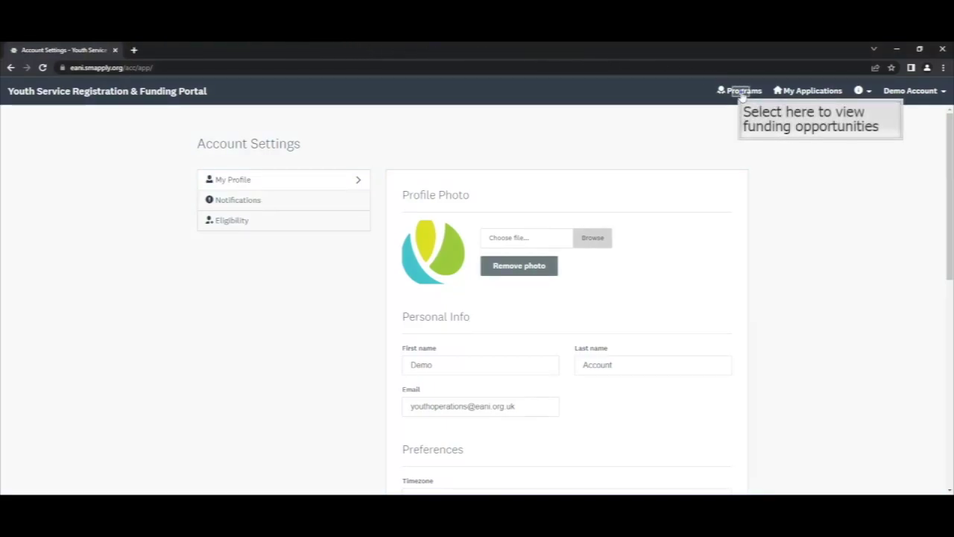
{"action": "left_click", "coordinate": [743, 96]}
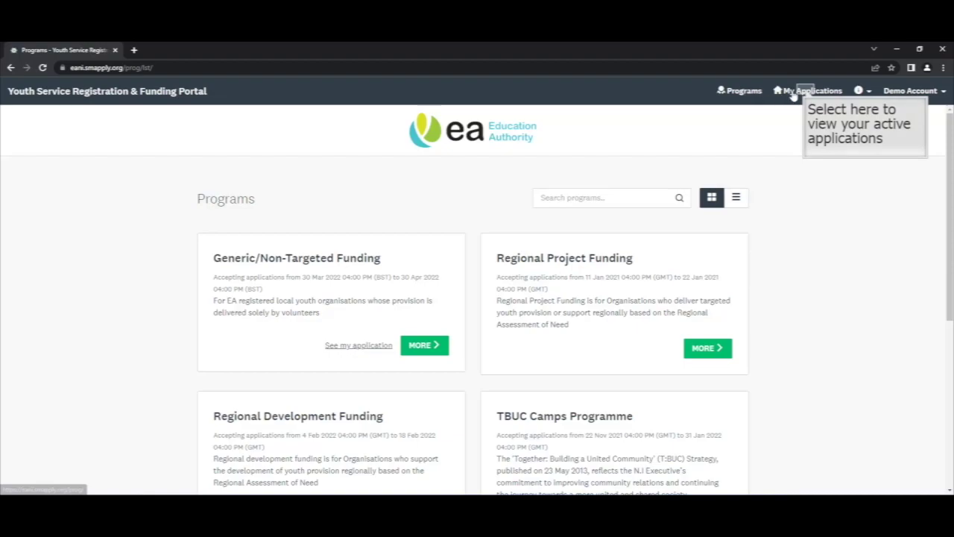